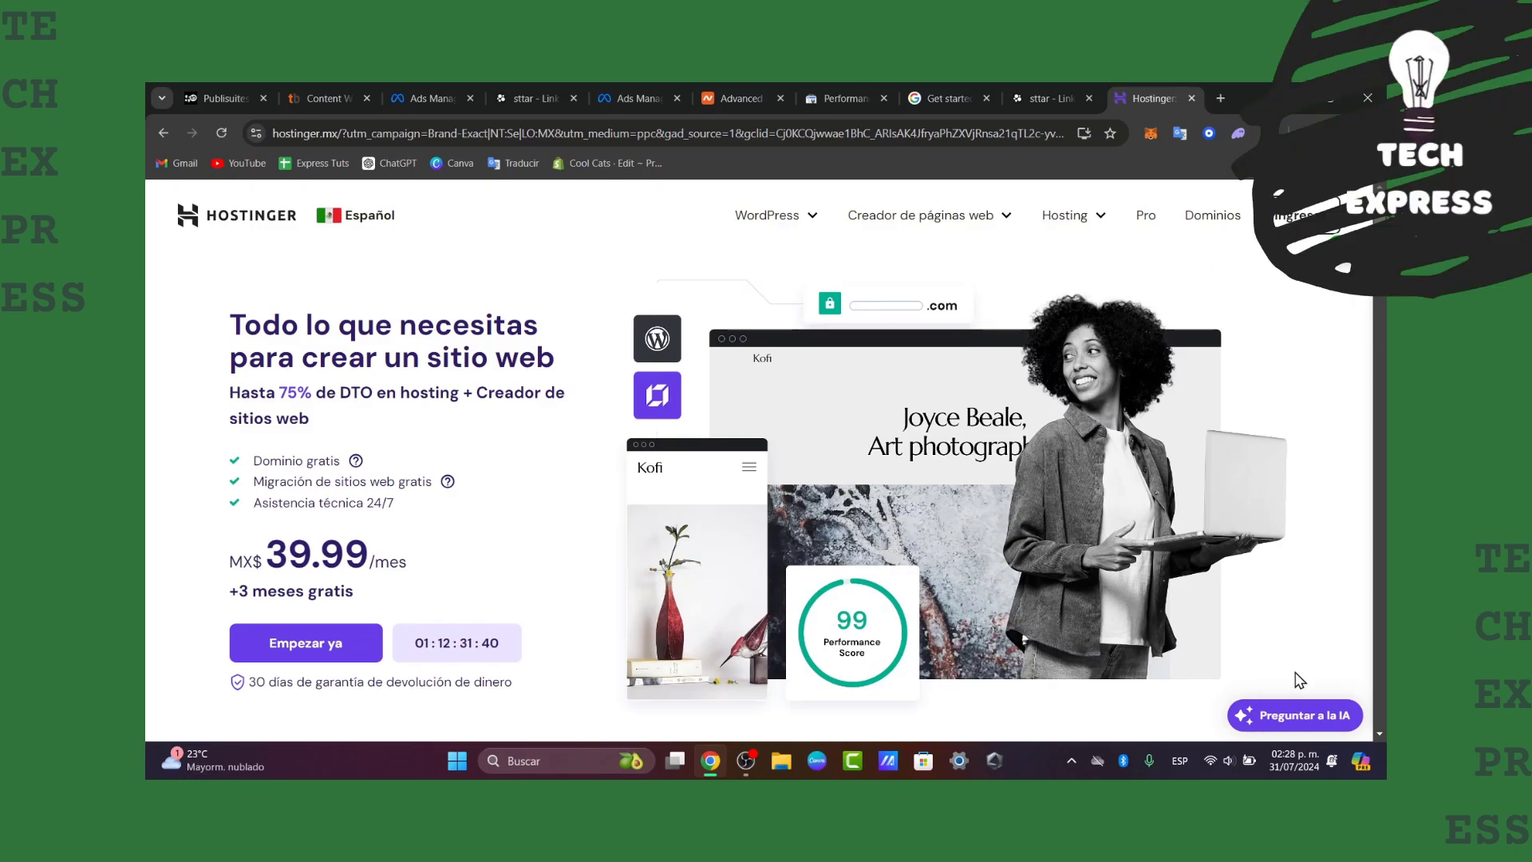
Sign in on hostinger.mx with the saved account e-mail and the account password
{"action": "left_click", "coordinate": [1320, 217]}
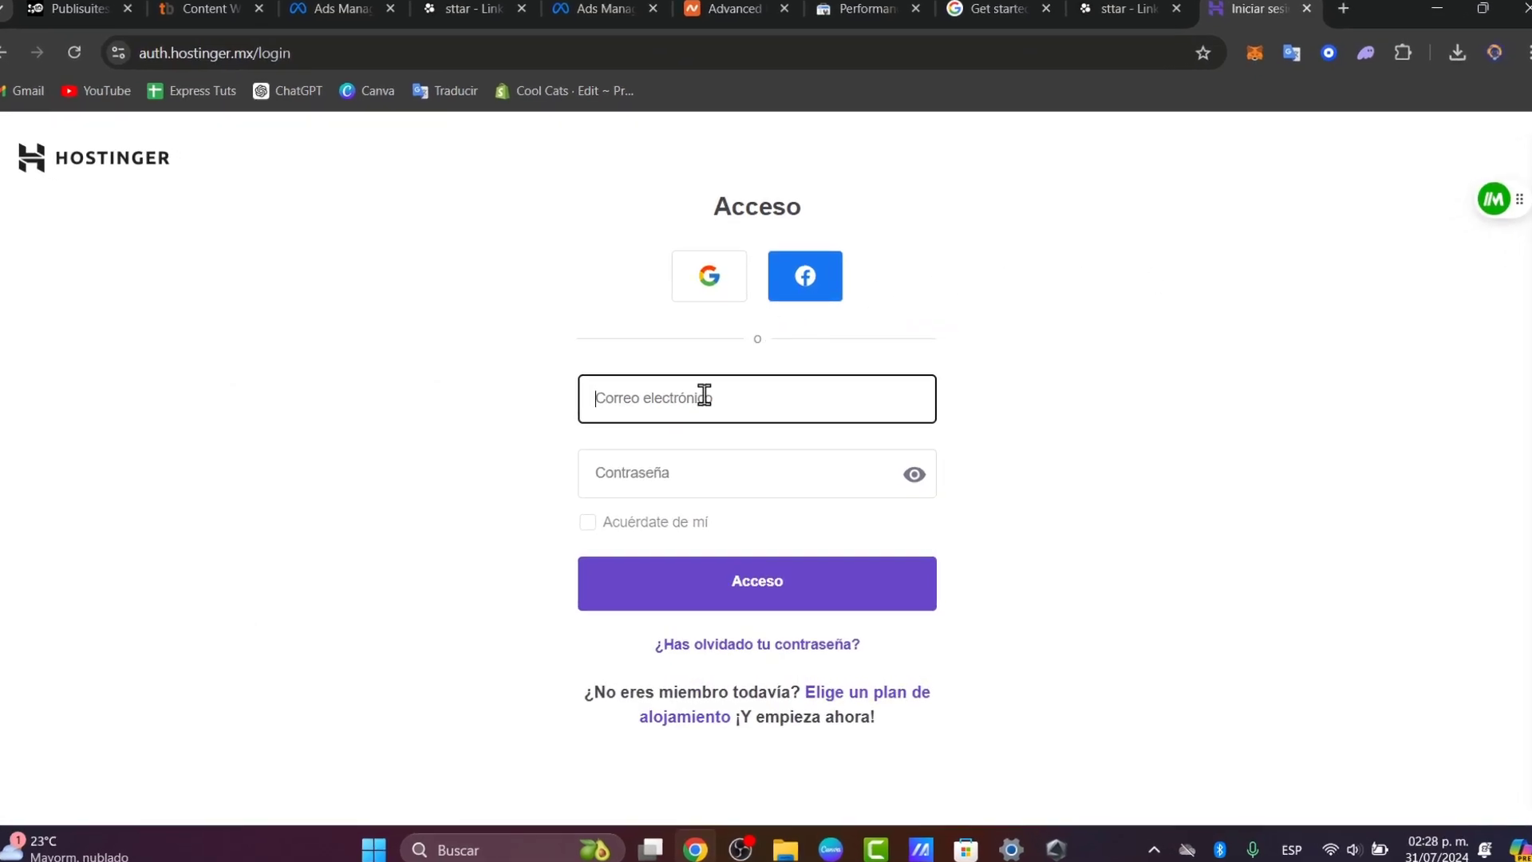
{"action": "left_click", "coordinate": [704, 395]}
{"action": "left_click", "coordinate": [790, 462]}
{"action": "left_click", "coordinate": [731, 455]}
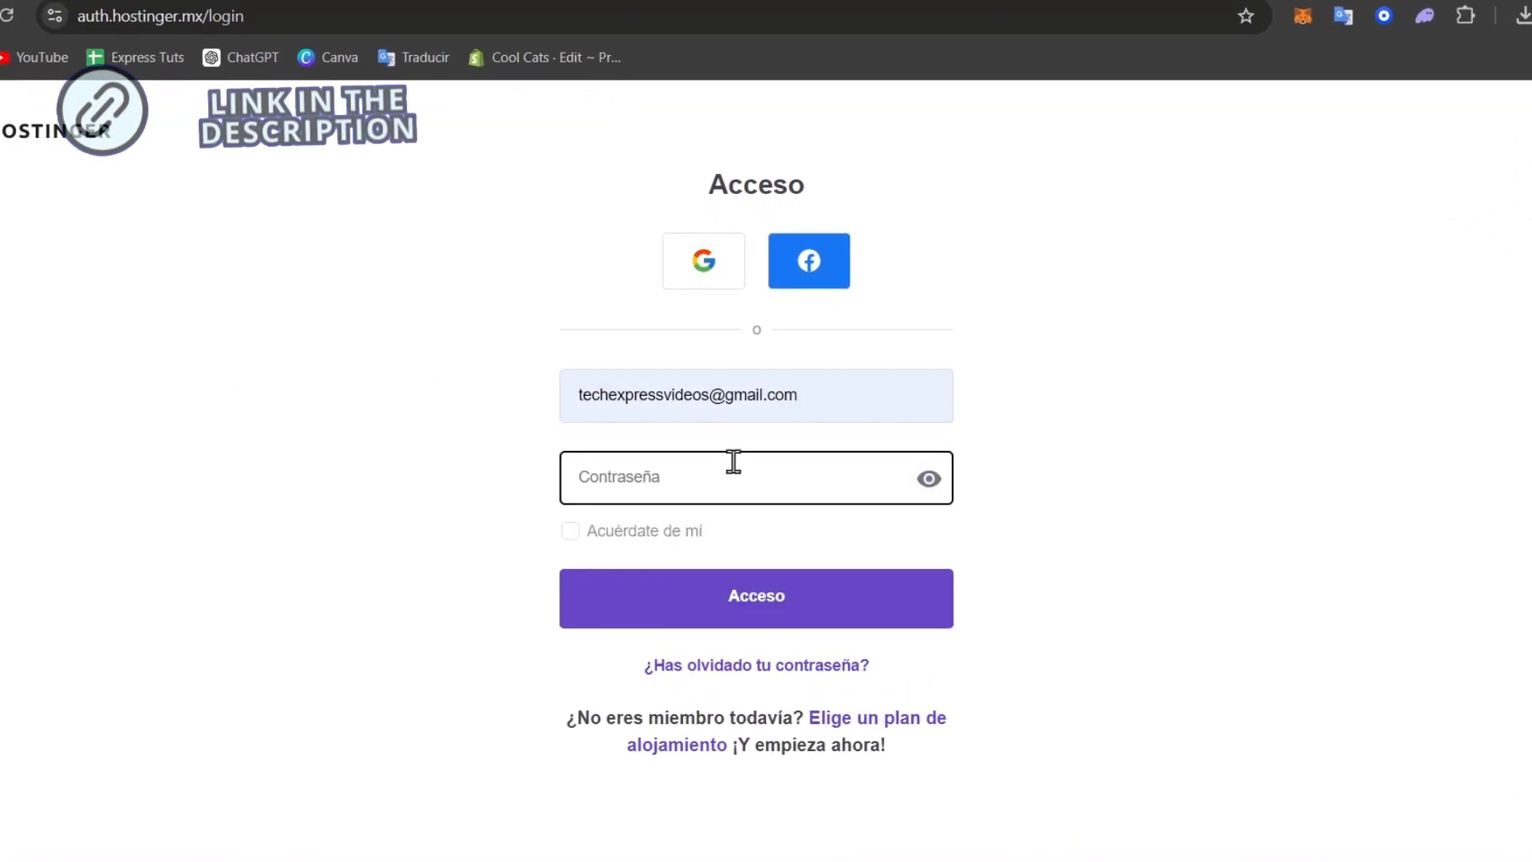
{"action": "type", "text": "•"}
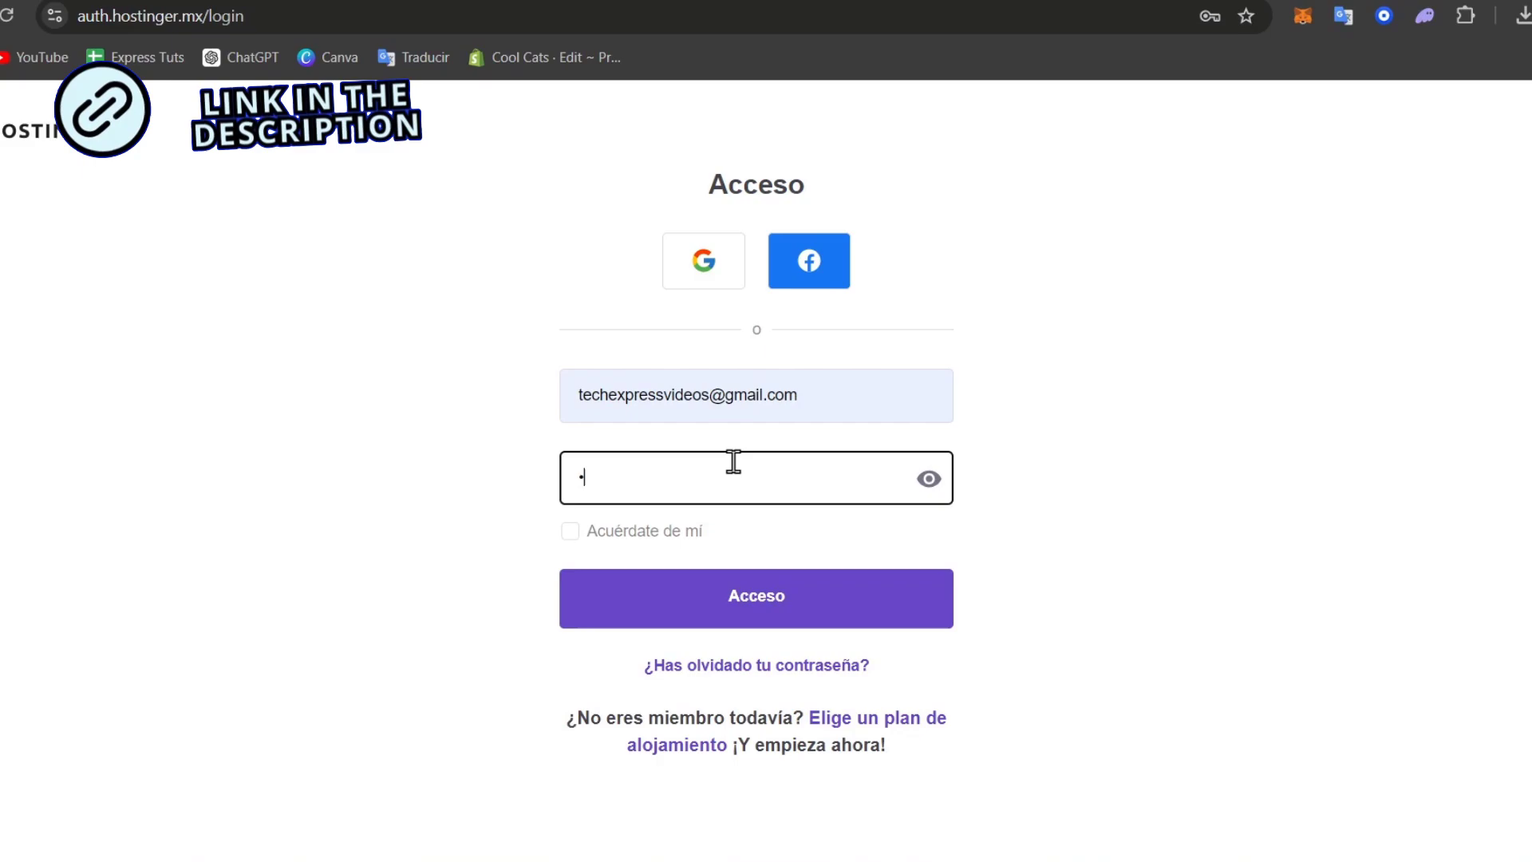
{"action": "type", "text": "•••••••••••"}
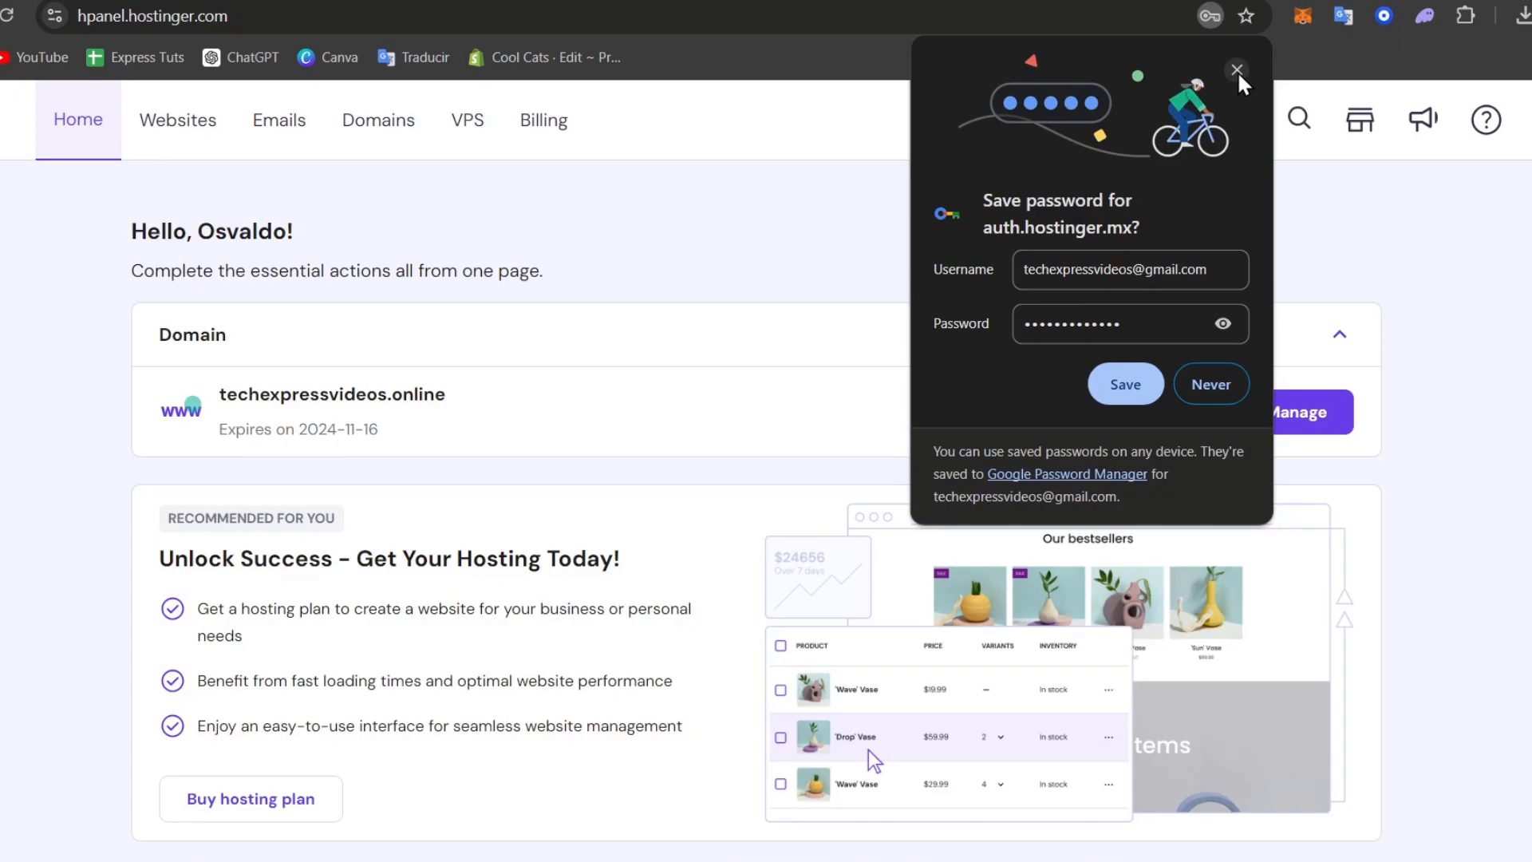
Dismiss Chrome's save-password prompt and open the Domains list
{"action": "left_click", "coordinate": [1237, 72]}
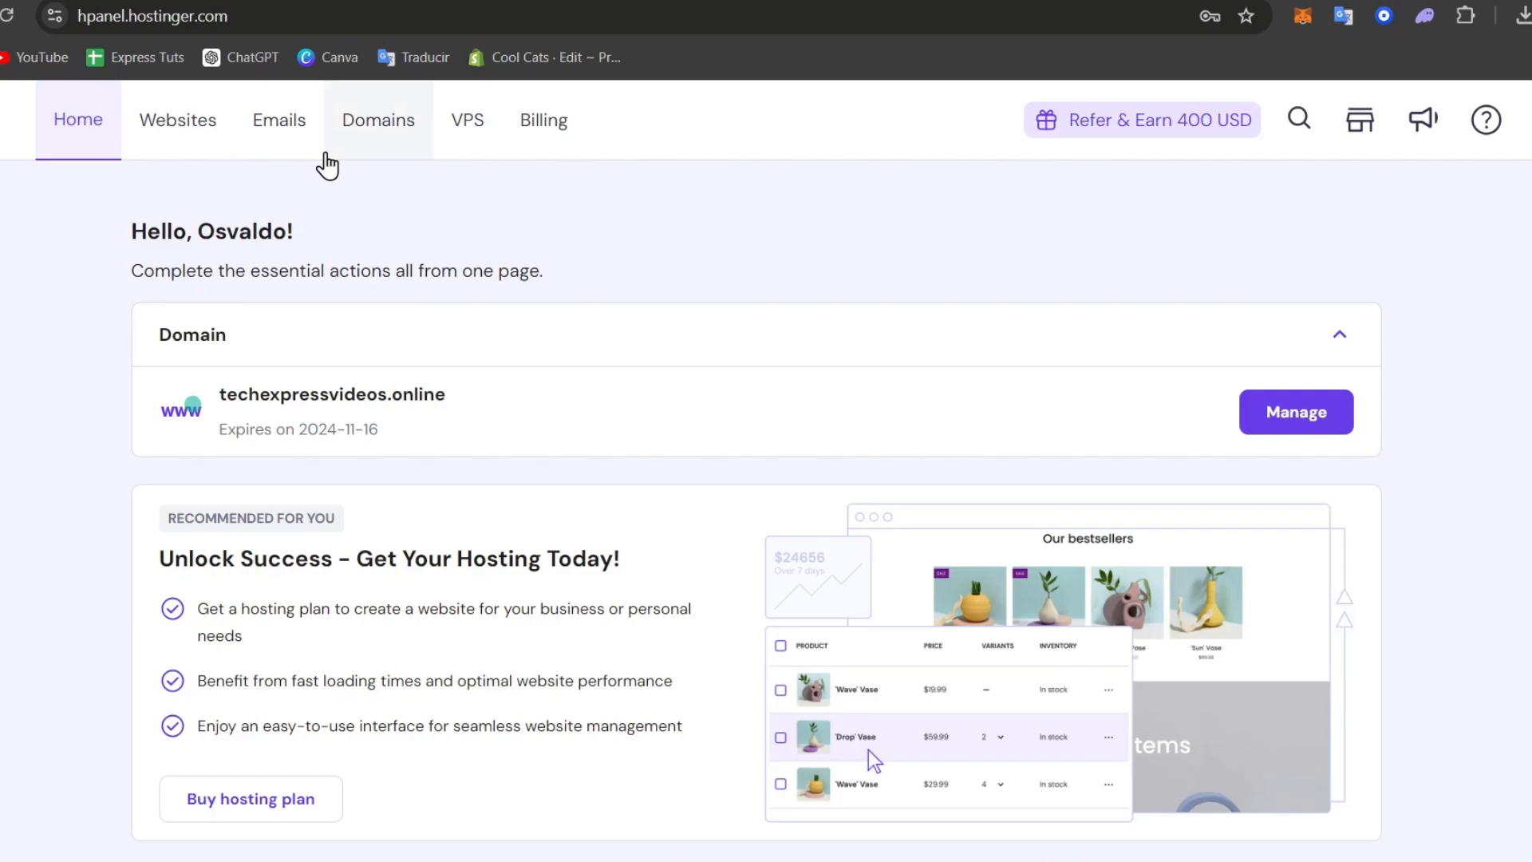
{"action": "left_click", "coordinate": [371, 154]}
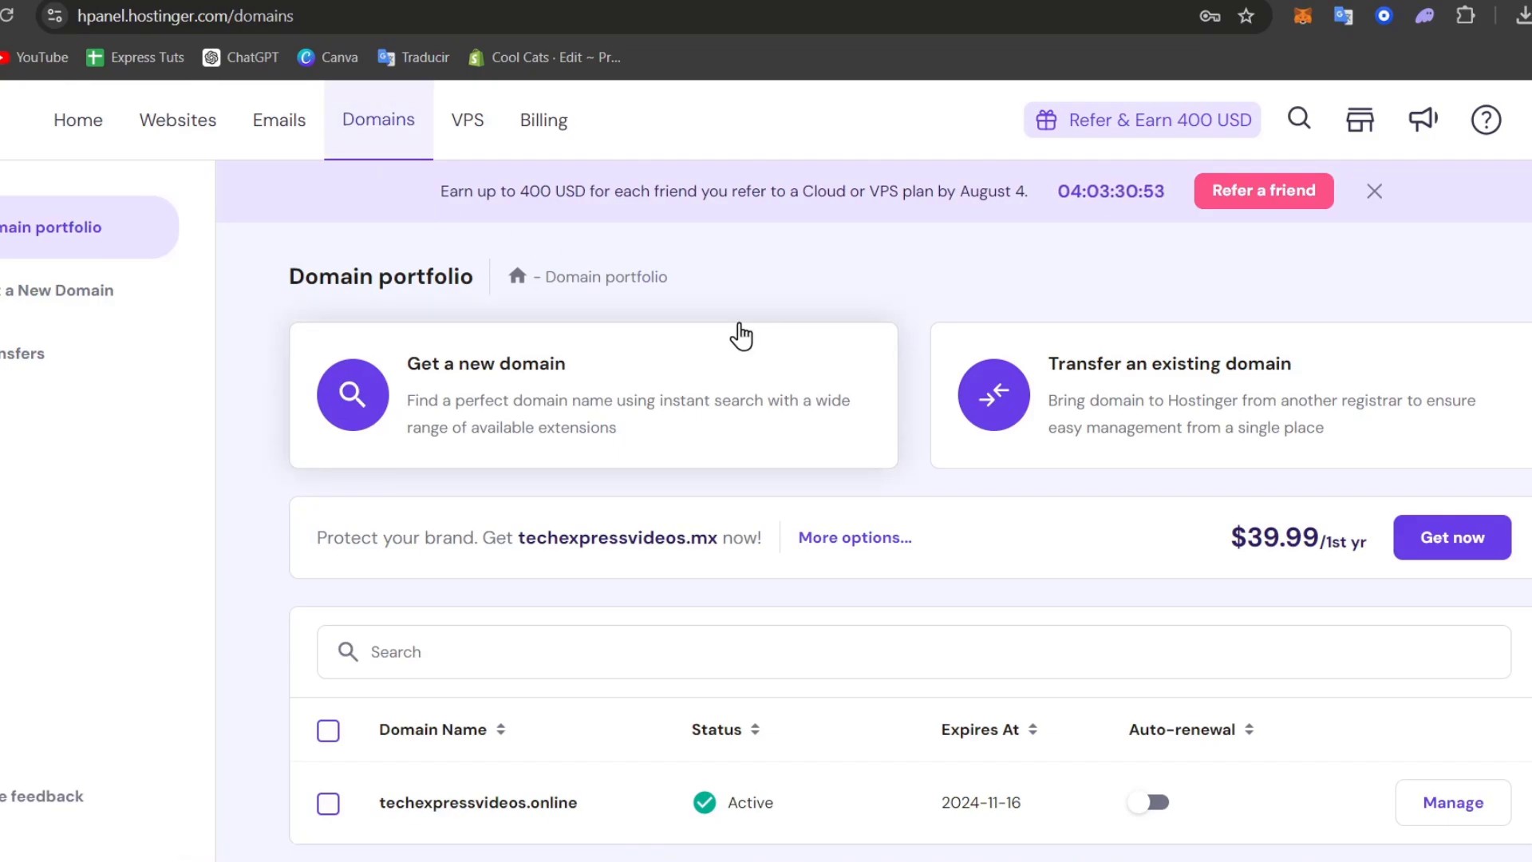
{"action": "scroll", "coordinate": [734, 459], "scroll_direction": "down", "scroll_amount": 1}
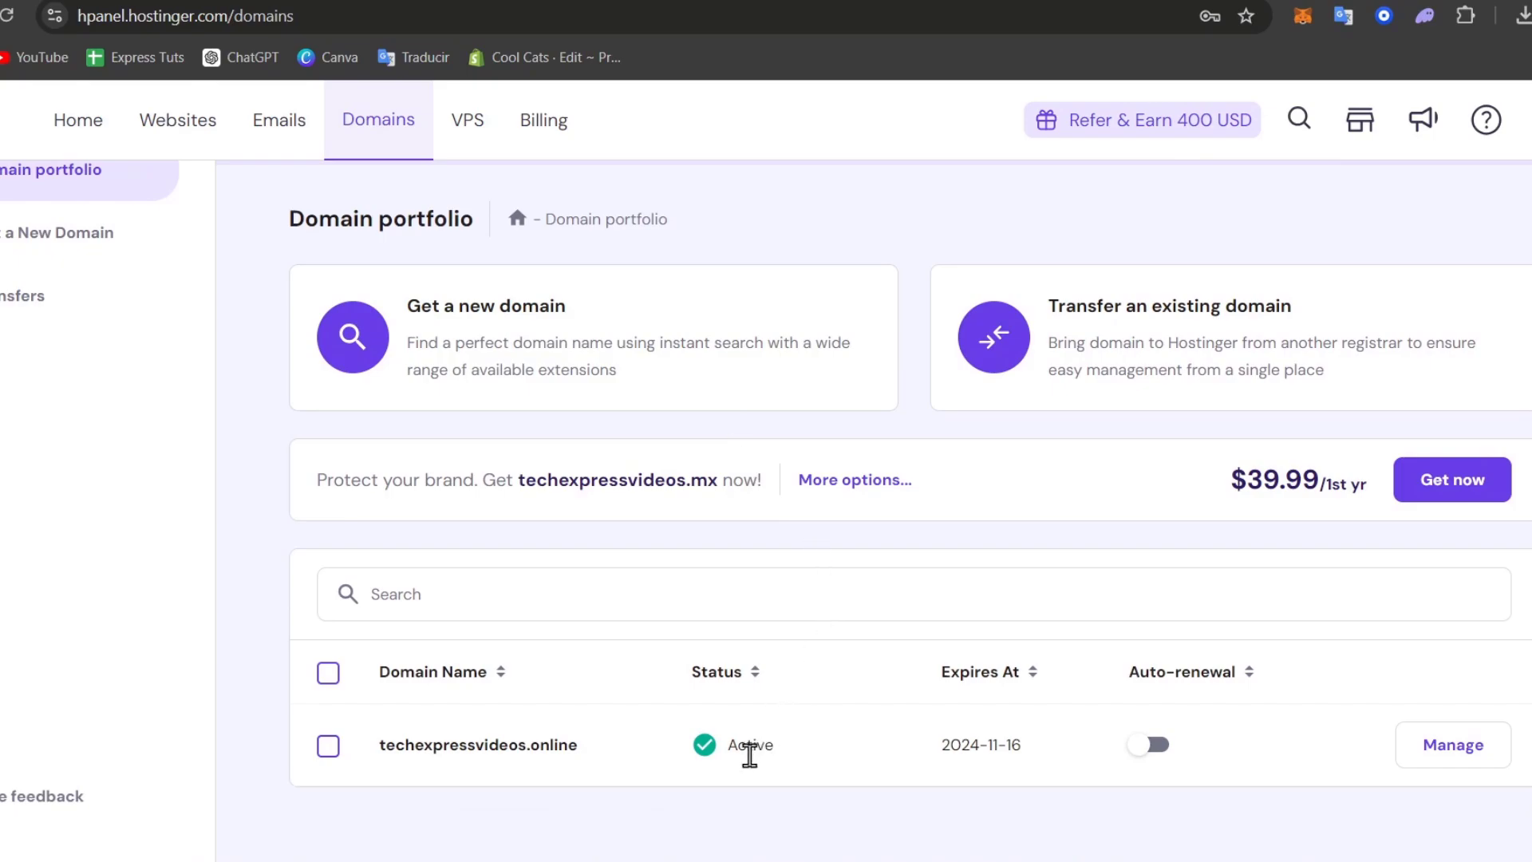
Highlight techexpressvideos.online, its Active status and its 2024-11-16 expiry date
{"action": "left_click_drag", "start_coordinate": [630, 759], "coordinate": [395, 756]}
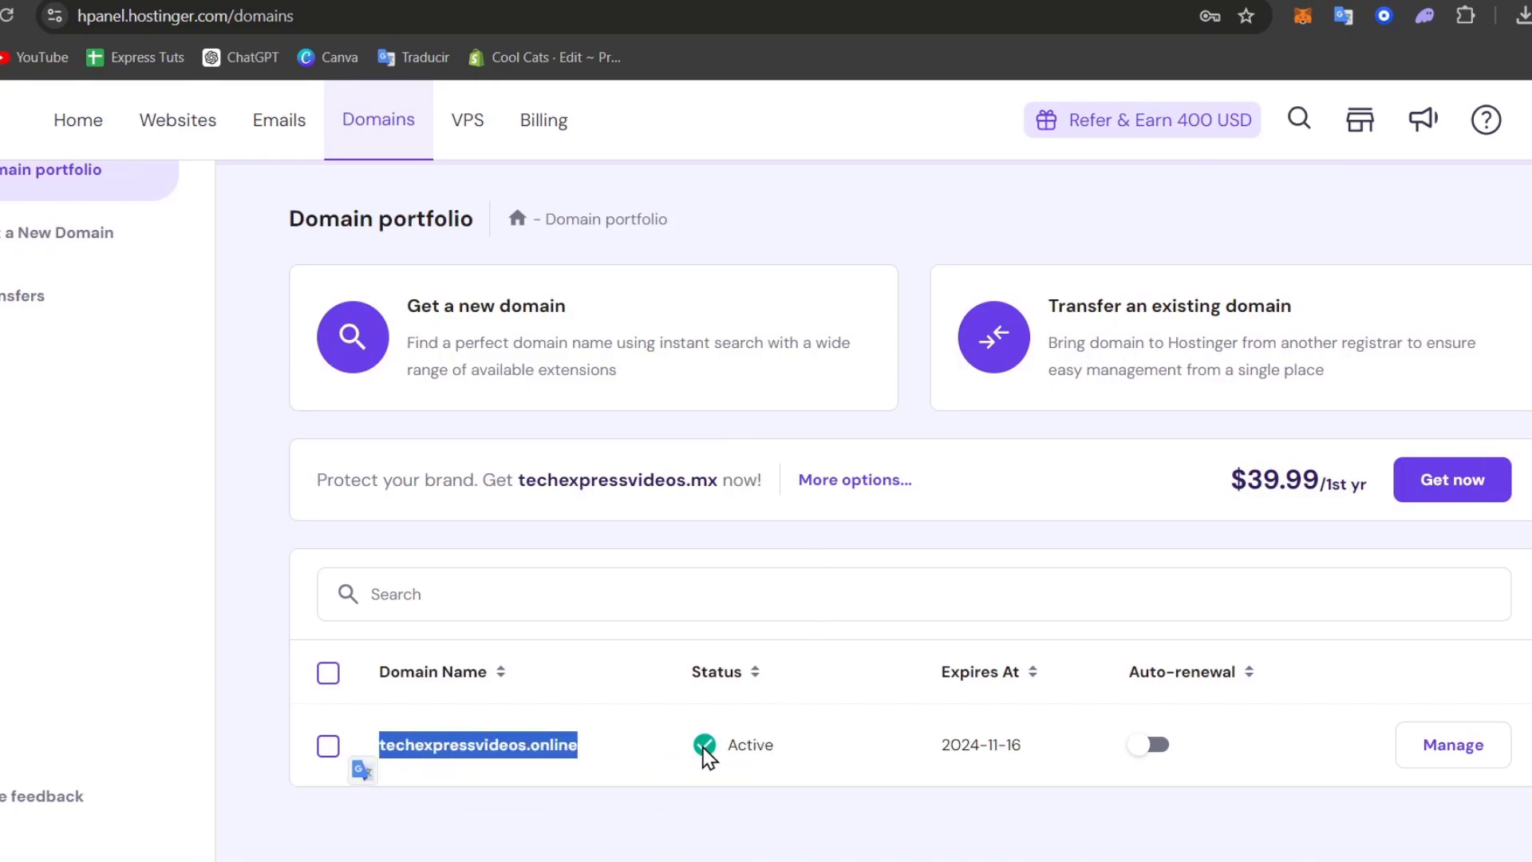
{"action": "left_click_drag", "start_coordinate": [724, 750], "coordinate": [790, 758]}
{"action": "left_click_drag", "start_coordinate": [932, 754], "coordinate": [1033, 768]}
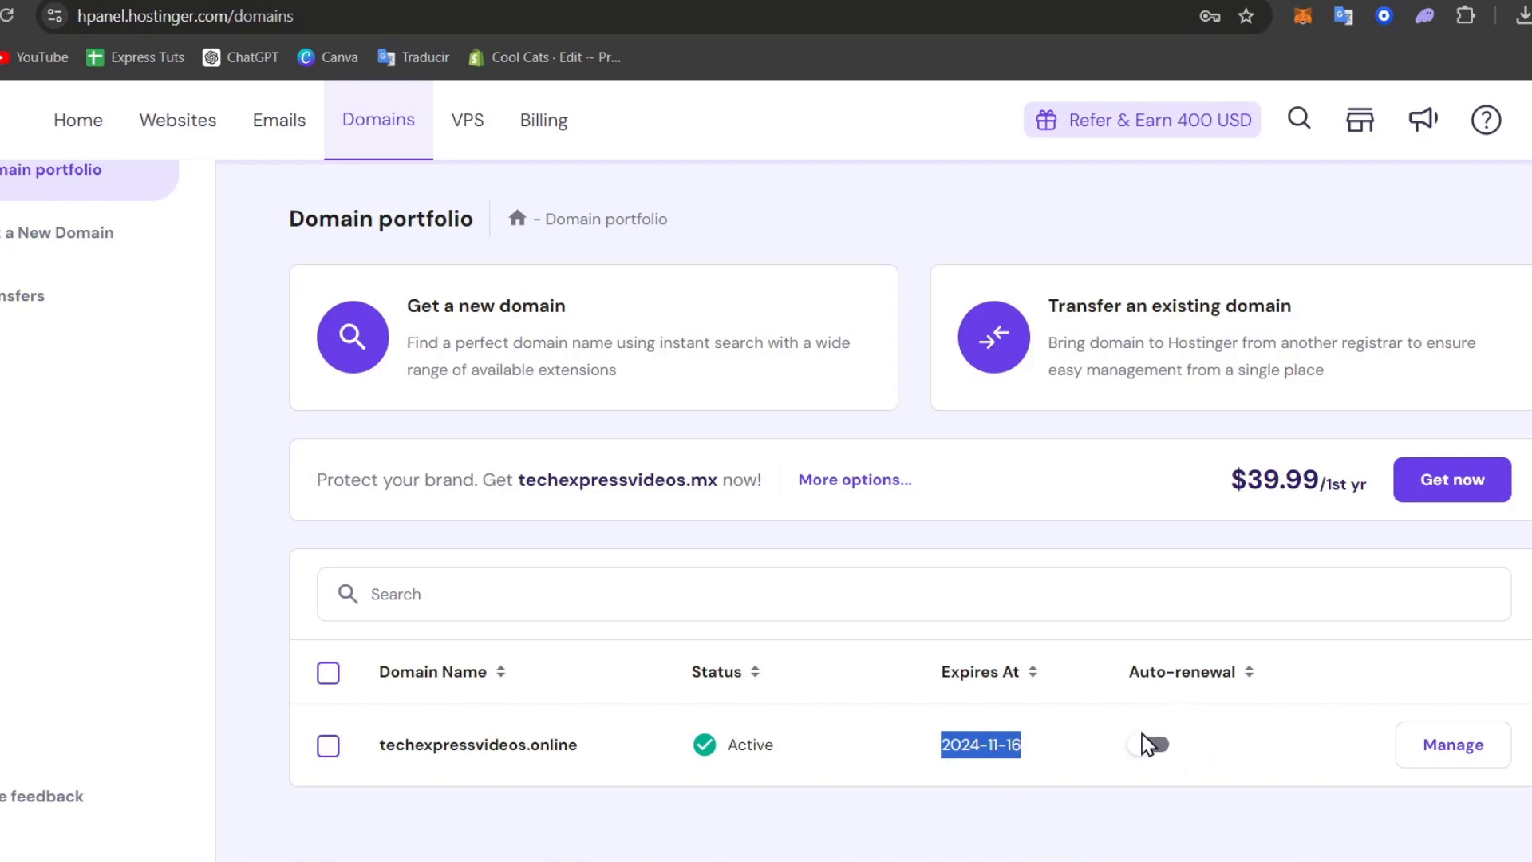
{"action": "left_click", "coordinate": [1267, 775]}
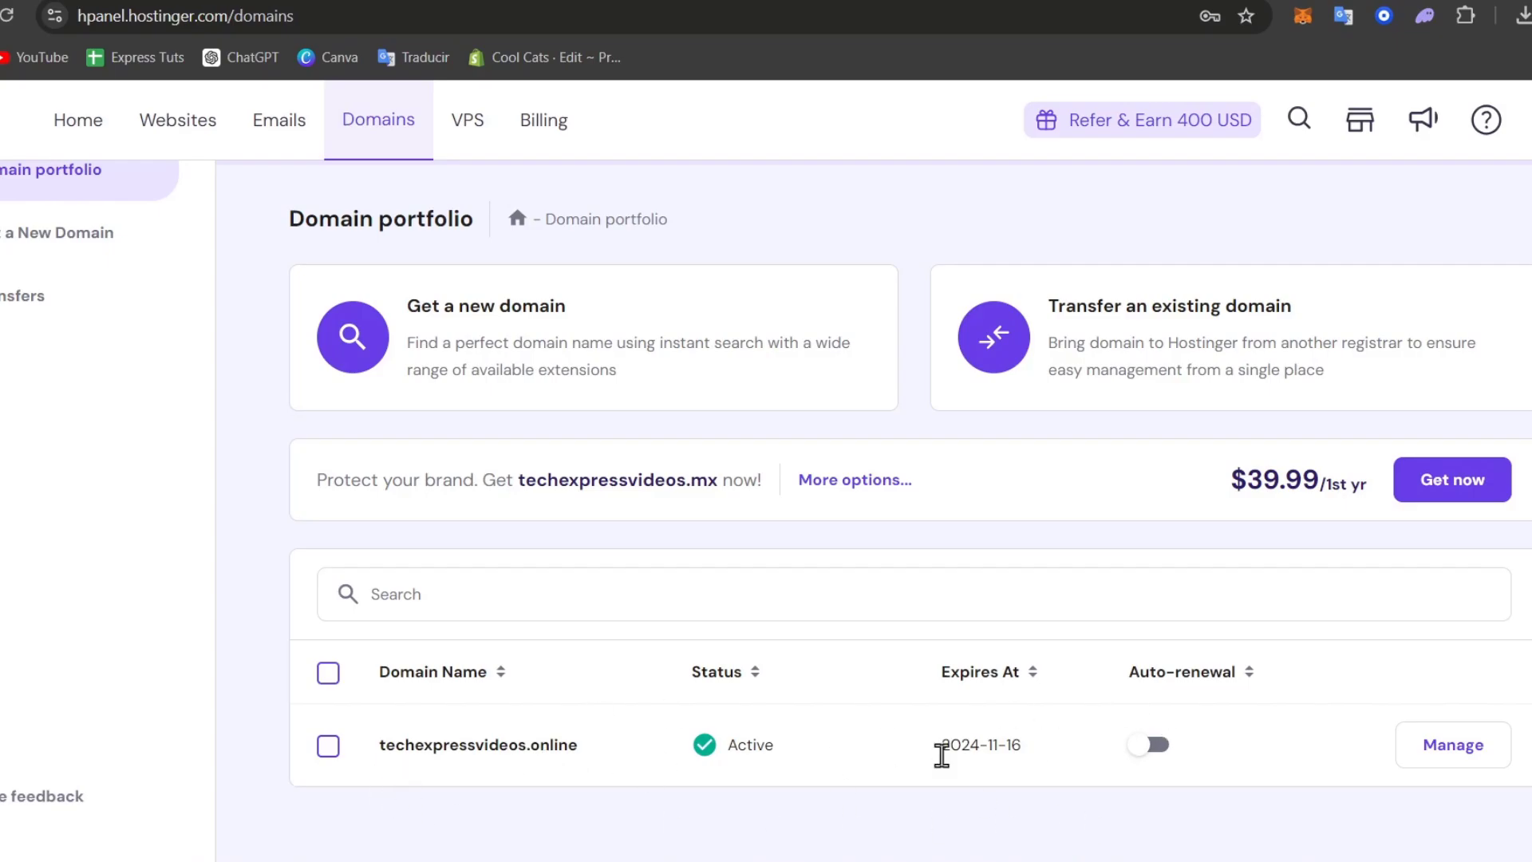
Open techexpressvideos.online's management page and review its DNS, nameserver and child nameserver settings
{"action": "left_click", "coordinate": [1454, 745]}
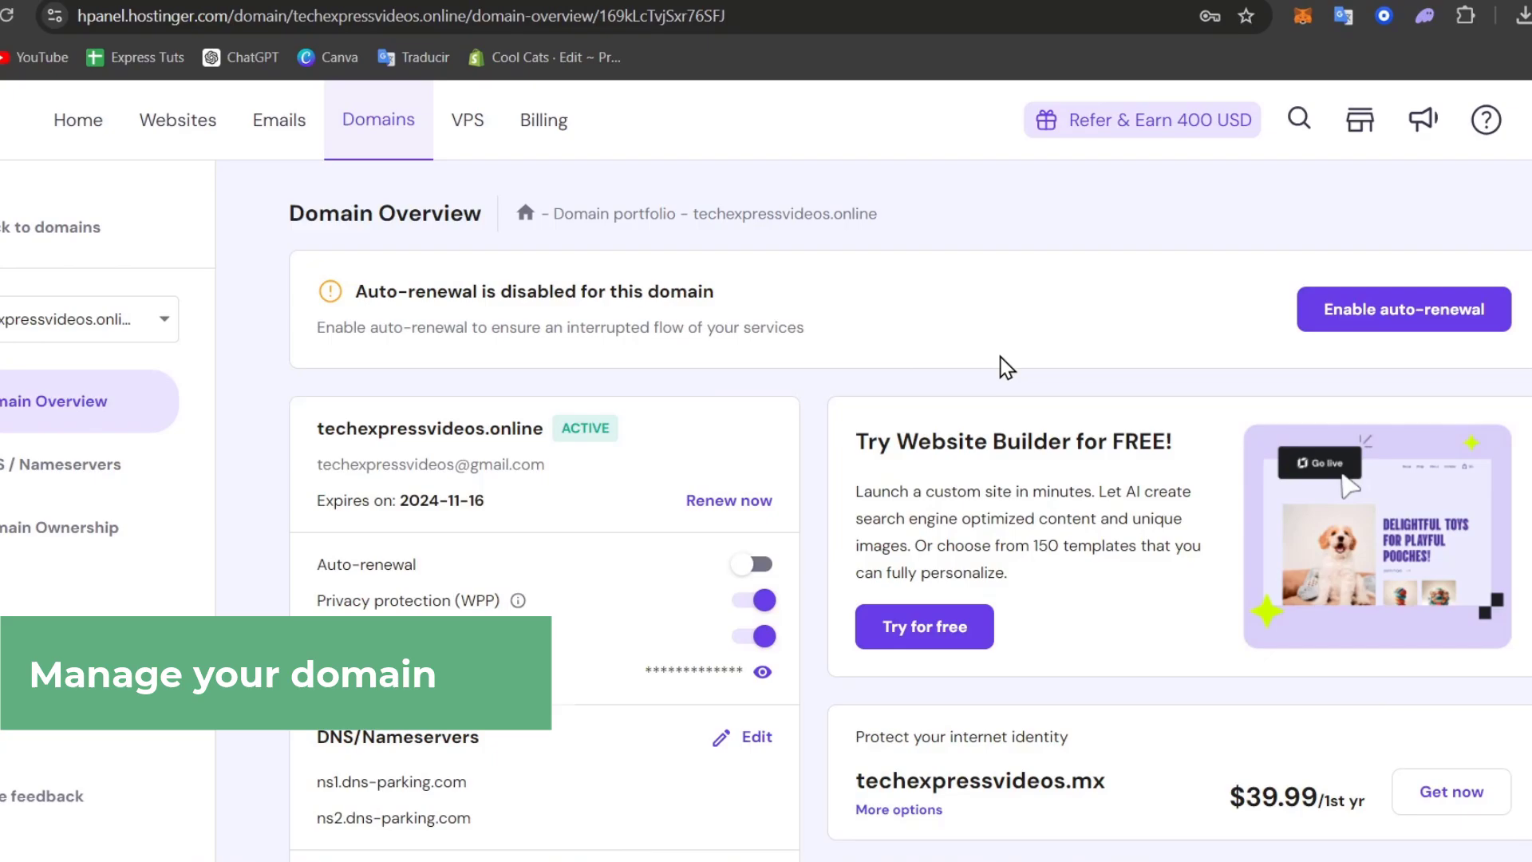
{"action": "scroll", "coordinate": [1006, 367], "scroll_direction": "down", "scroll_amount": 9}
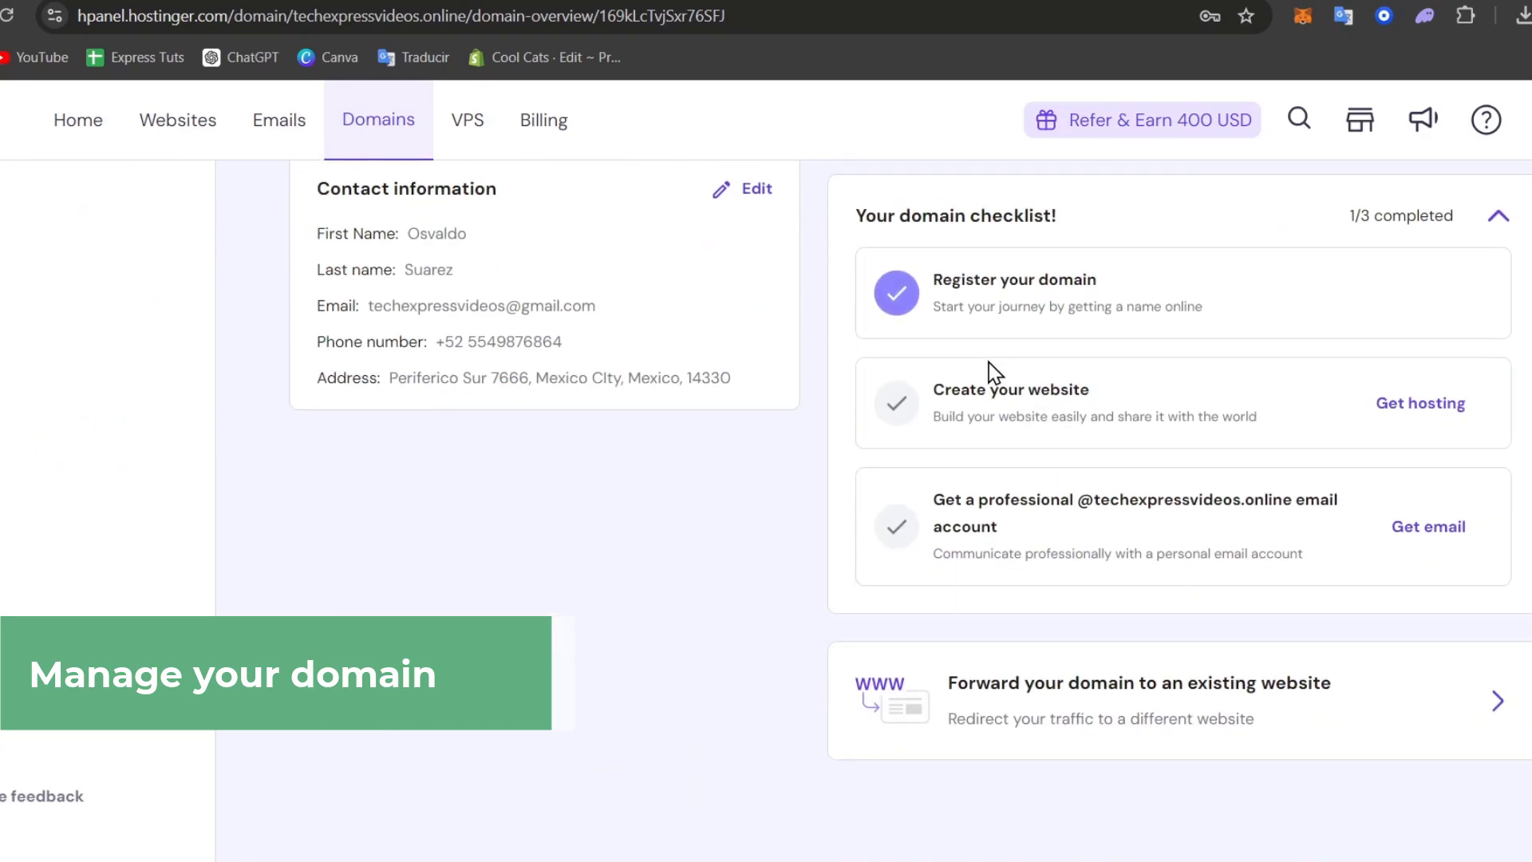
{"action": "scroll", "coordinate": [982, 356], "scroll_direction": "up", "scroll_amount": 9}
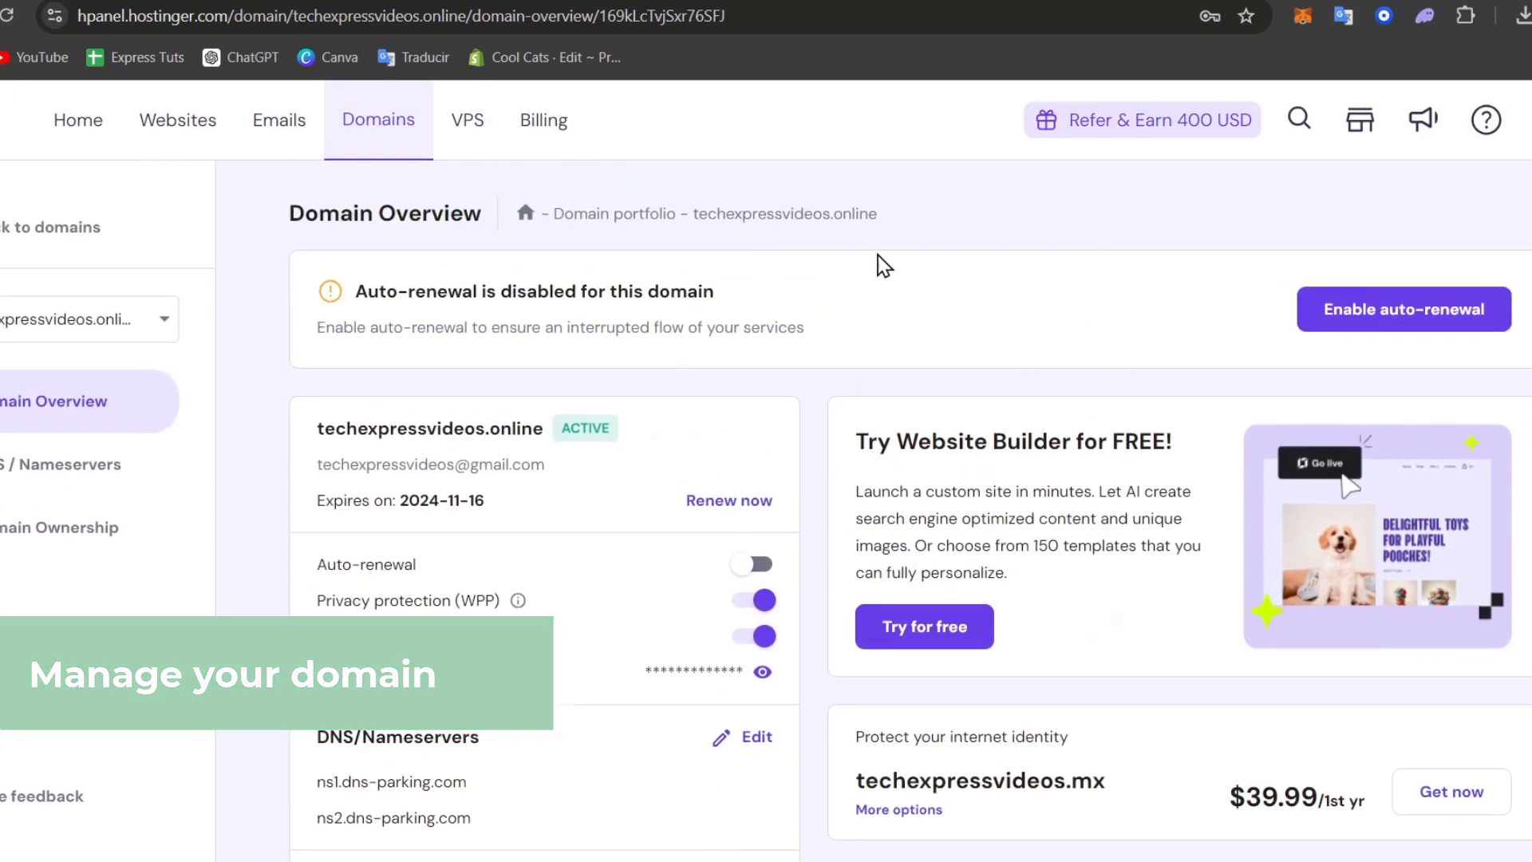
{"action": "left_click", "coordinate": [68, 491]}
{"action": "scroll", "coordinate": [869, 527], "scroll_direction": "down", "scroll_amount": 20}
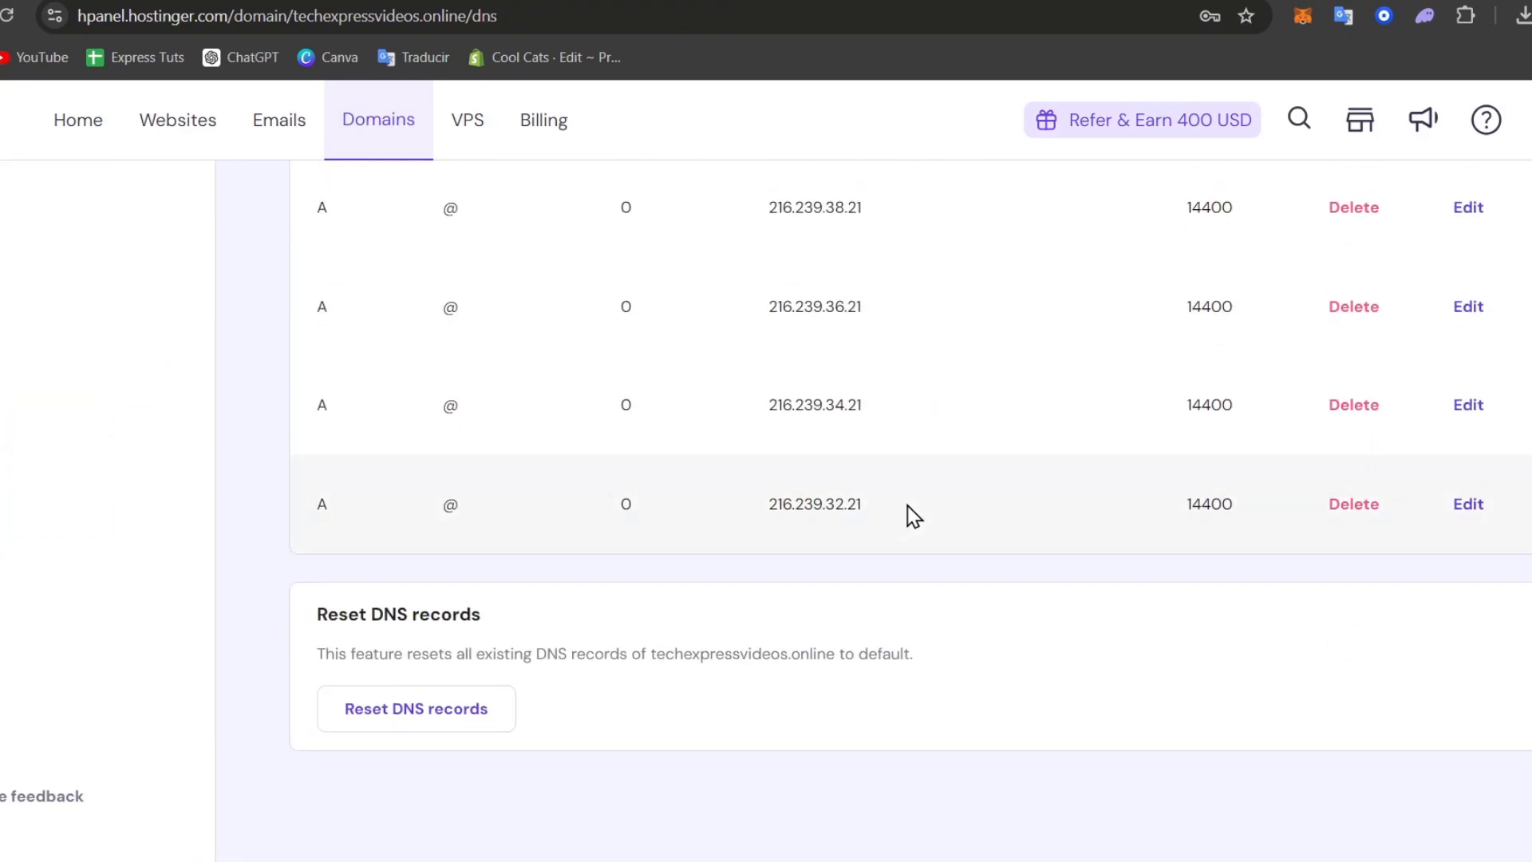
{"action": "scroll", "coordinate": [906, 517], "scroll_direction": "up", "scroll_amount": 15}
{"action": "scroll", "coordinate": [858, 547], "scroll_direction": "up", "scroll_amount": 6}
{"action": "left_click", "coordinate": [565, 298]}
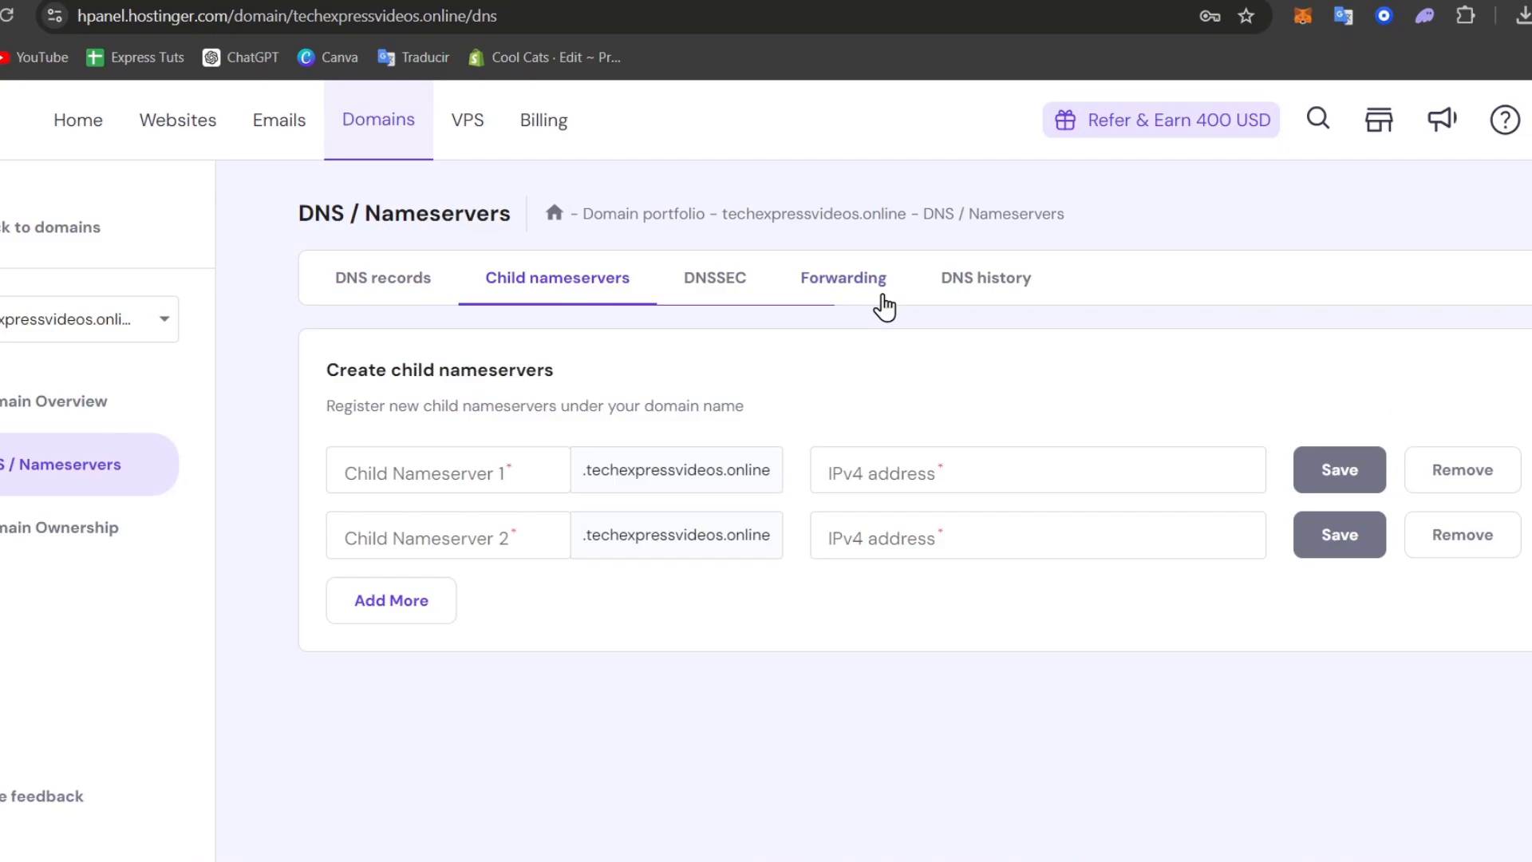
Review the administrative, billing and technical ownership contacts, then return to Domain Overview
{"action": "left_click", "coordinate": [16, 536]}
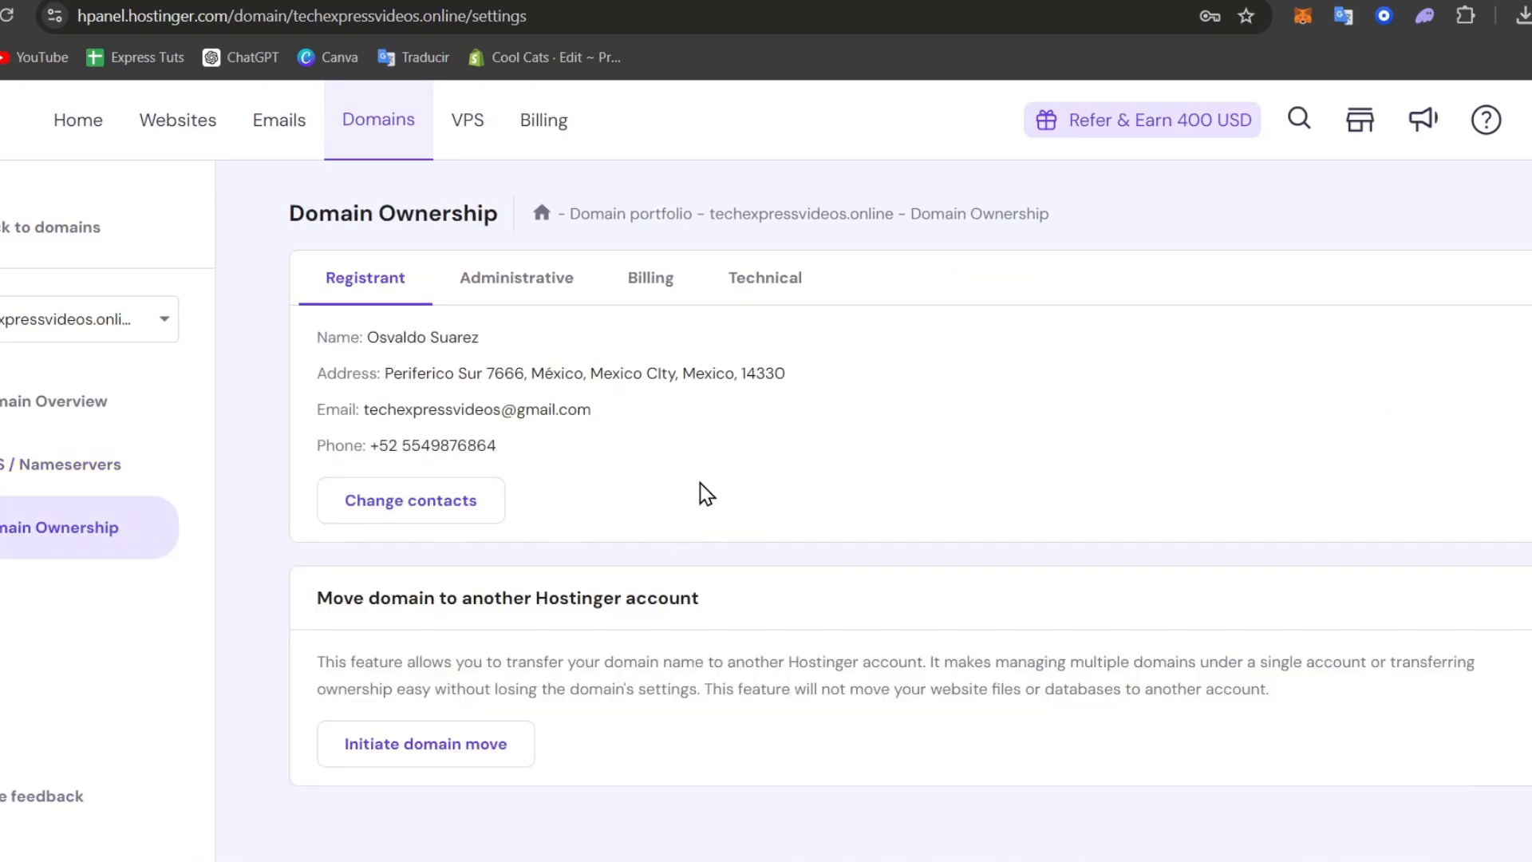
{"action": "left_click", "coordinate": [536, 292]}
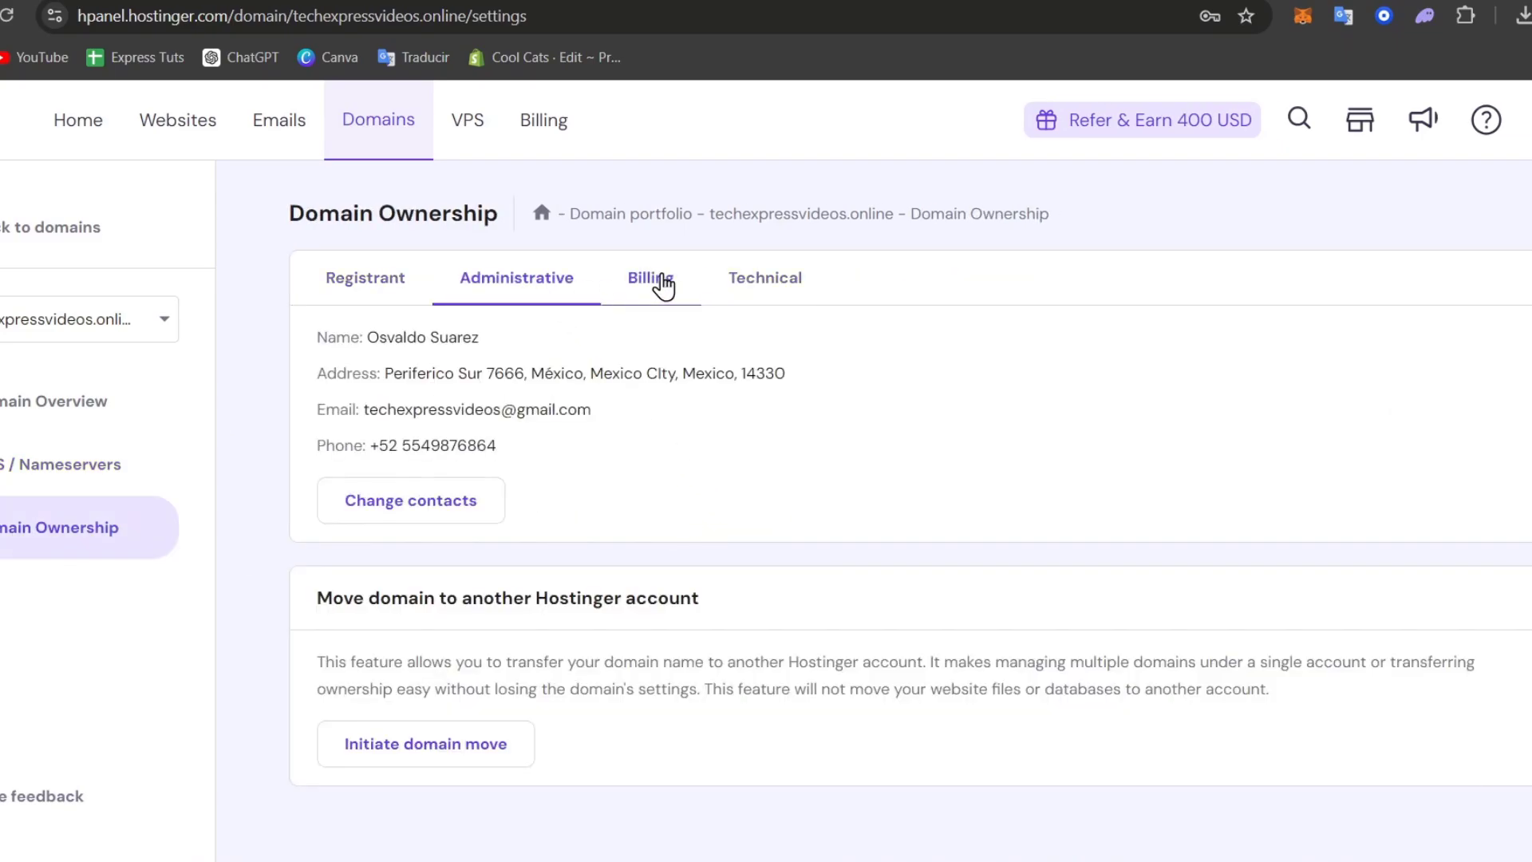
{"action": "left_click", "coordinate": [662, 285]}
{"action": "left_click", "coordinate": [749, 286]}
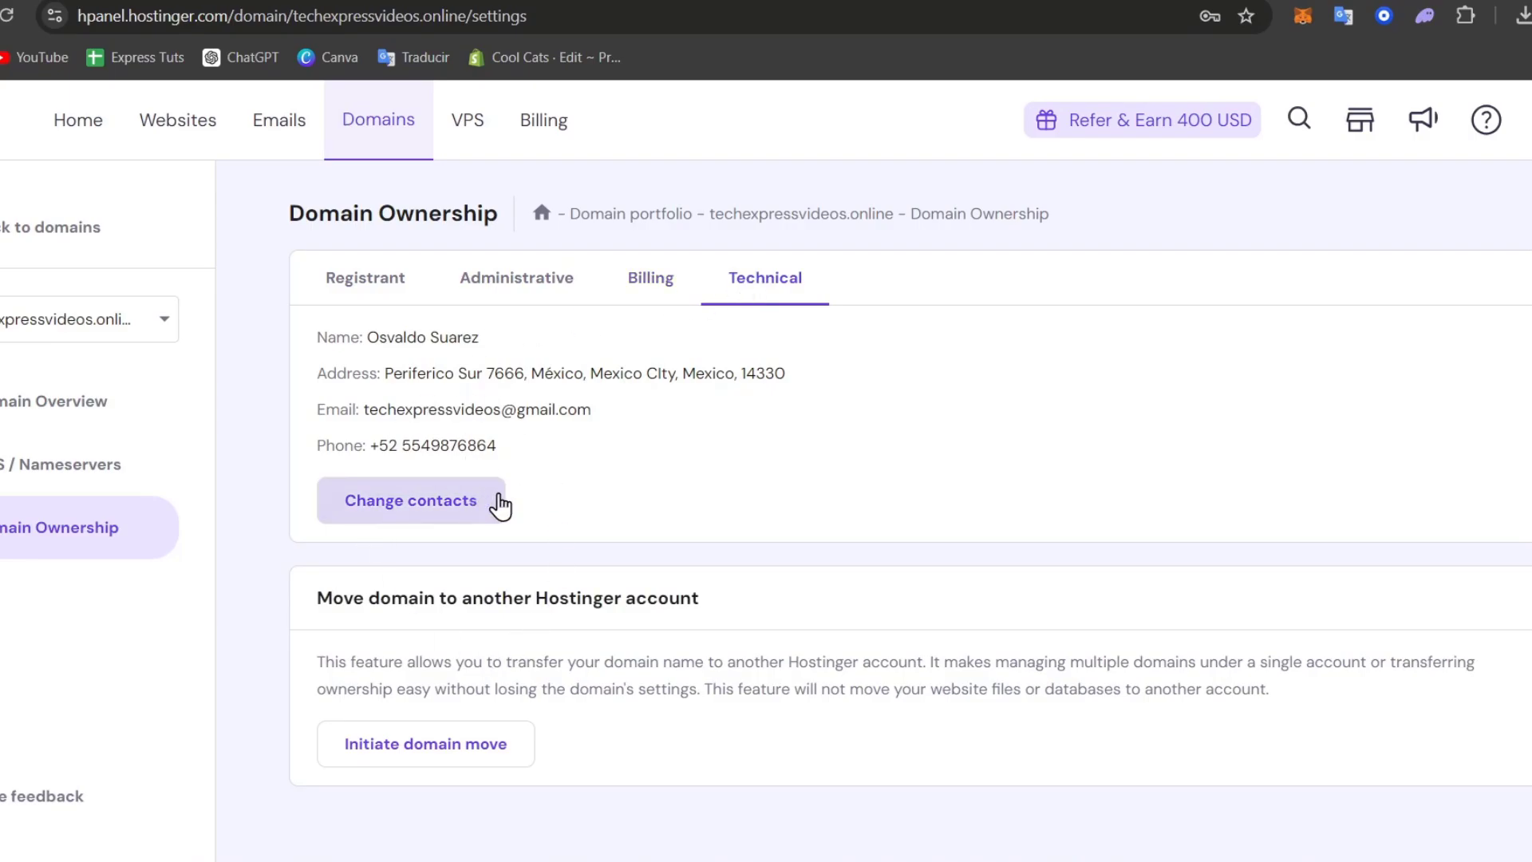
{"action": "left_click", "coordinate": [103, 425]}
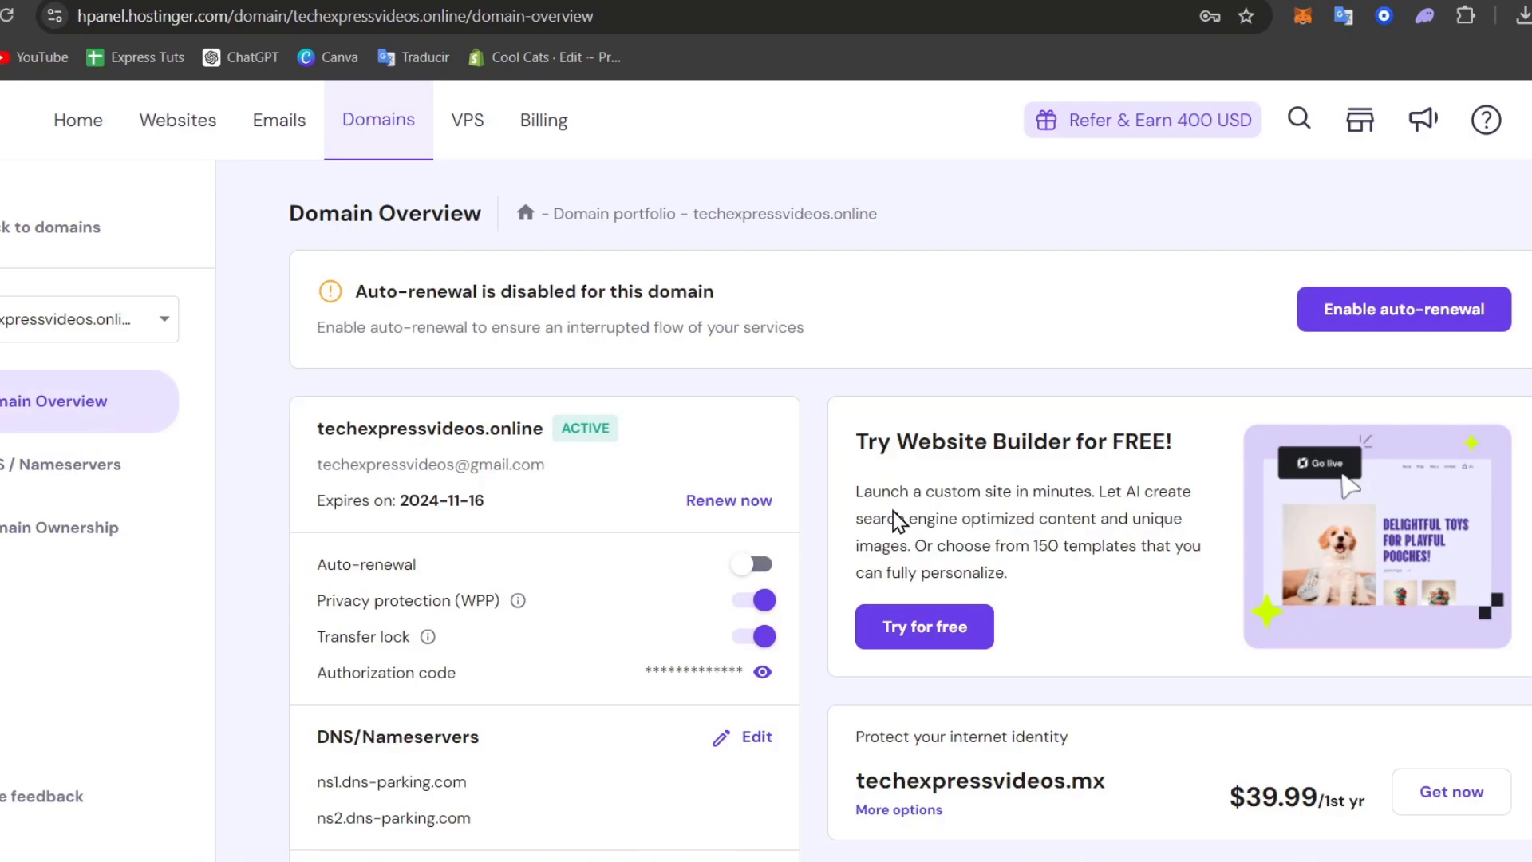
Switch off techexpressvideos.online's Transfer lock and point out the Authorization code field
{"action": "scroll", "coordinate": [899, 520], "scroll_direction": "down", "scroll_amount": 3}
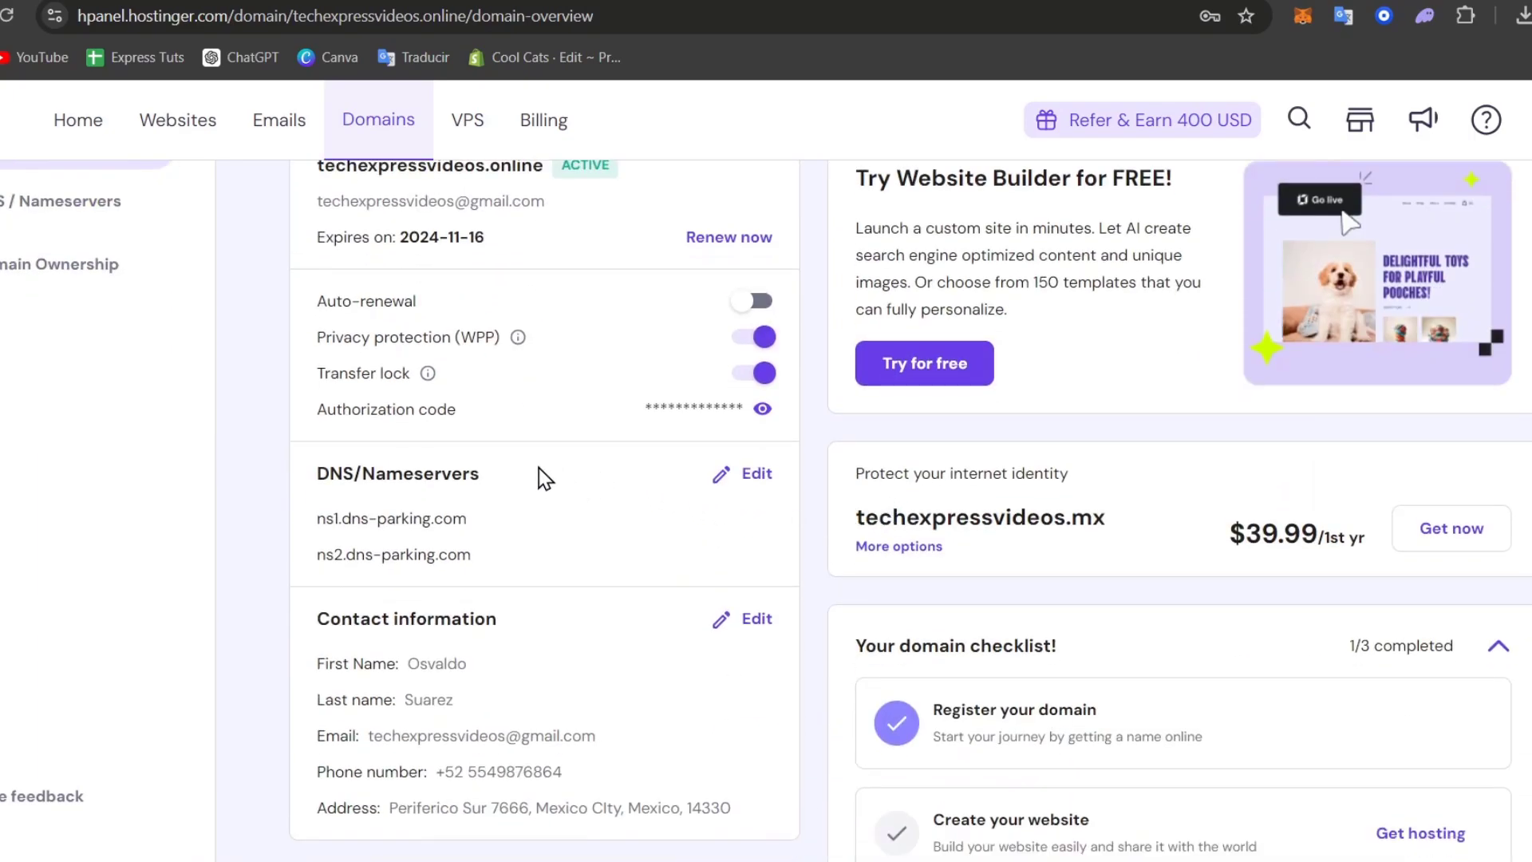
{"action": "left_click_drag", "start_coordinate": [397, 365], "coordinate": [410, 372]}
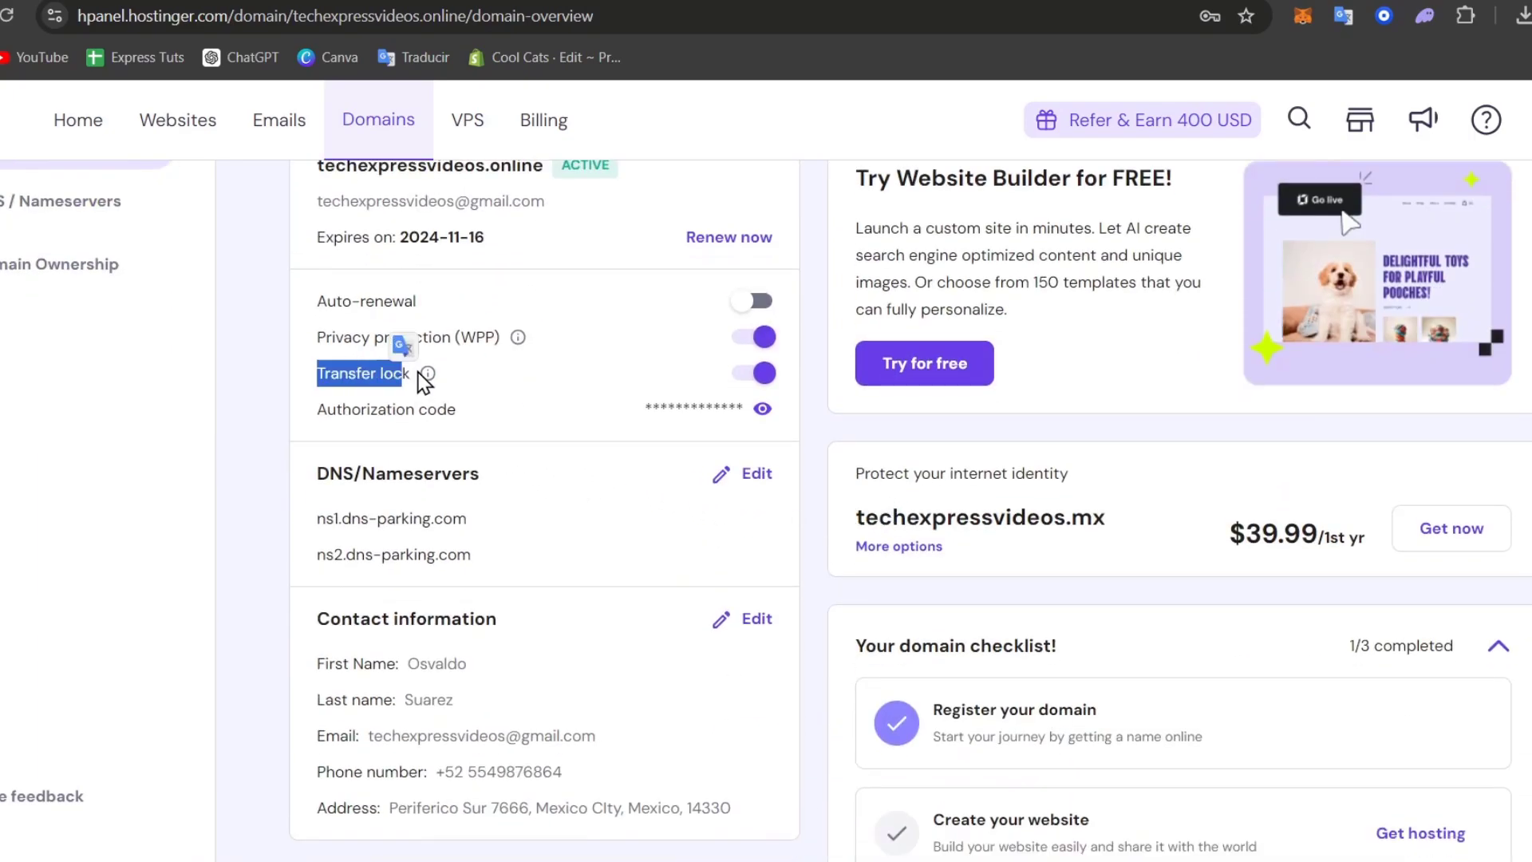
{"action": "mouse_move", "coordinate": [427, 374]}
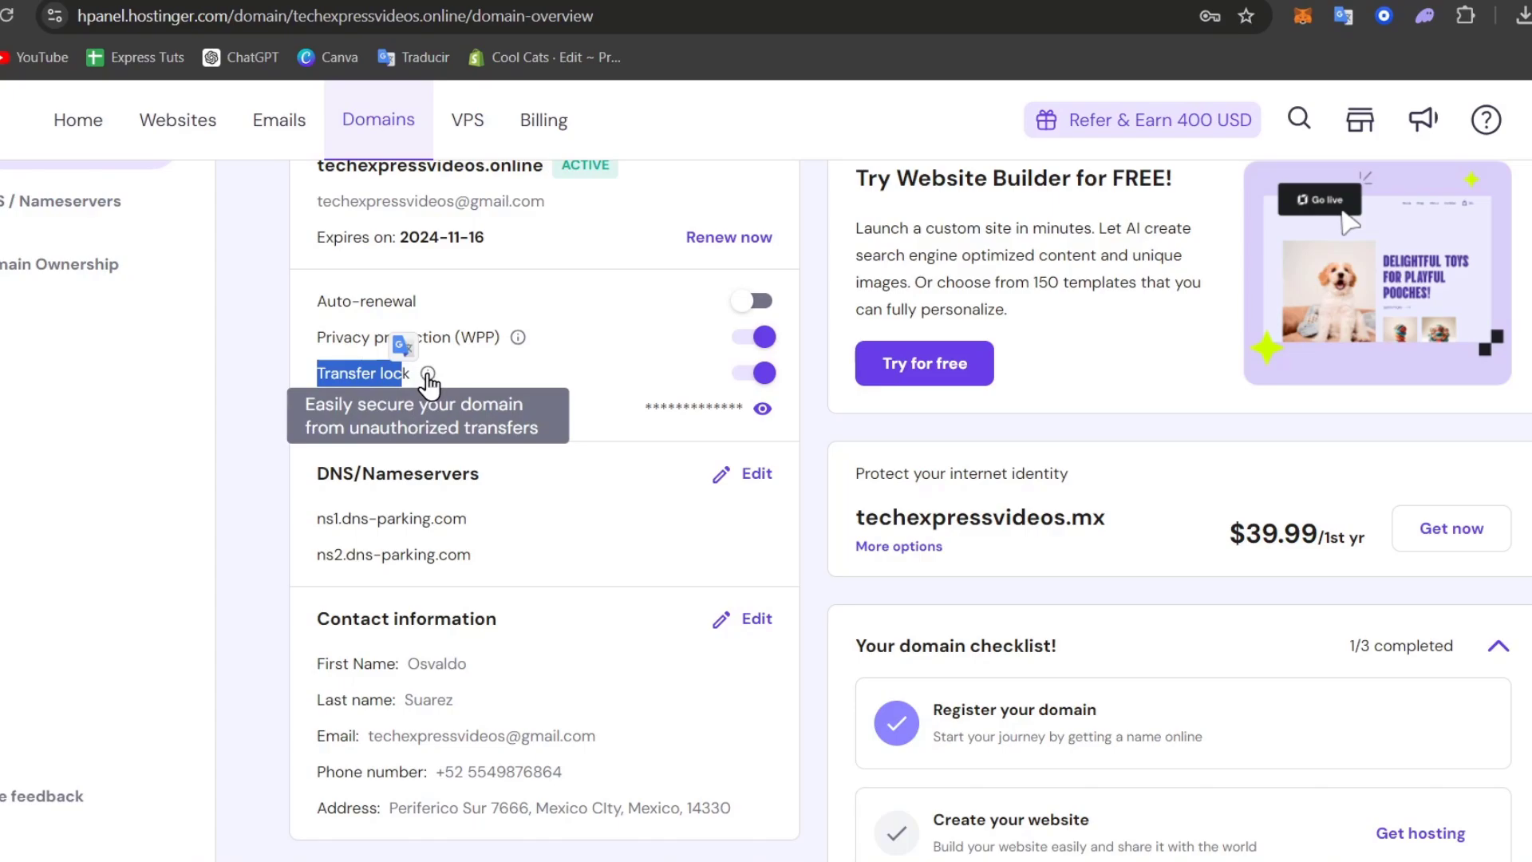
{"action": "left_click", "coordinate": [539, 371]}
{"action": "left_click", "coordinate": [750, 374]}
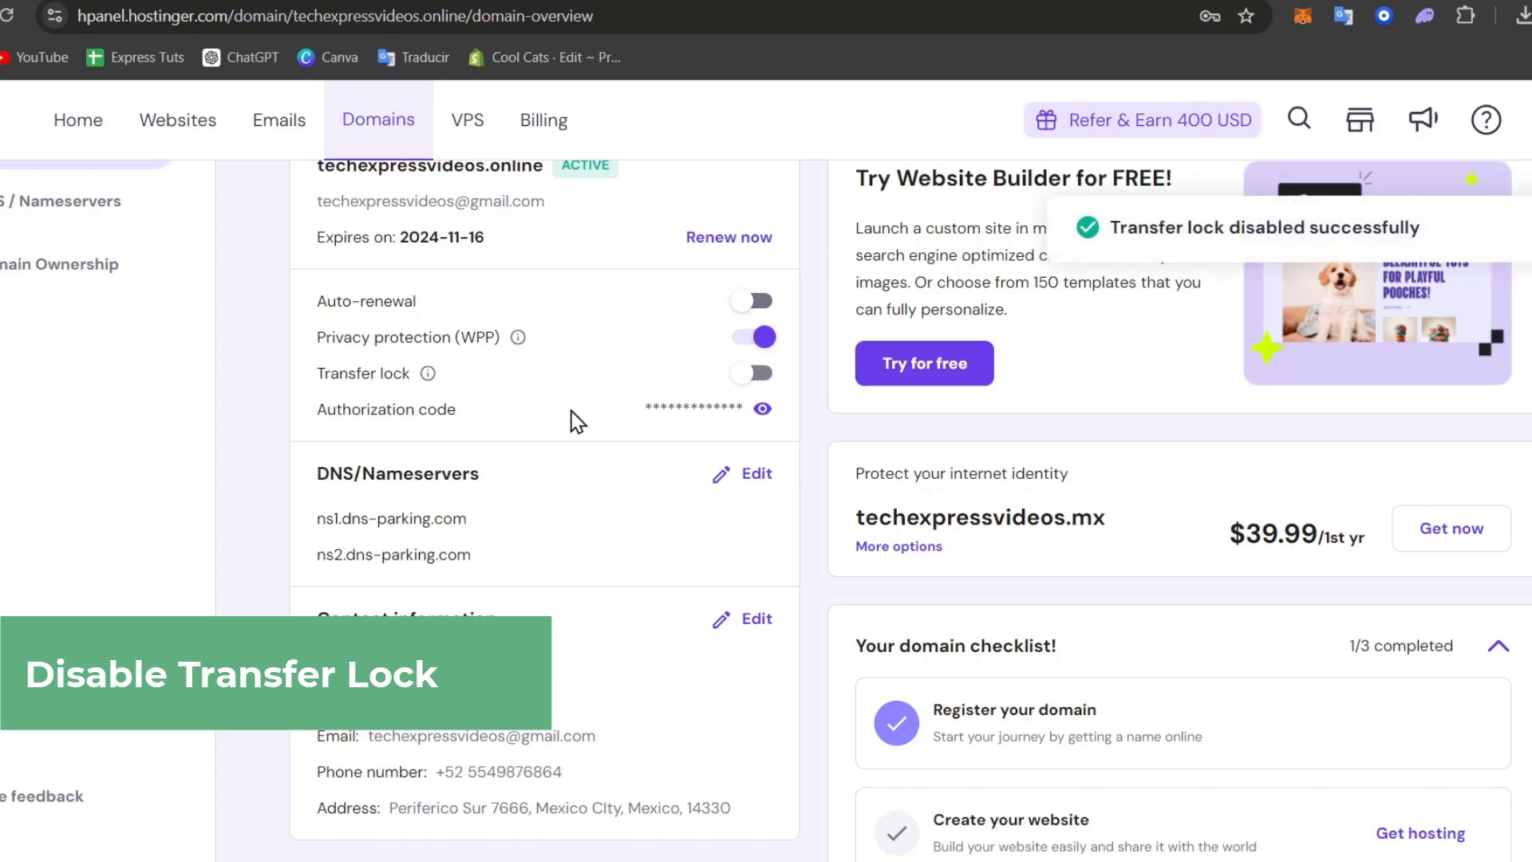
{"action": "left_click_drag", "start_coordinate": [343, 409], "coordinate": [489, 413]}
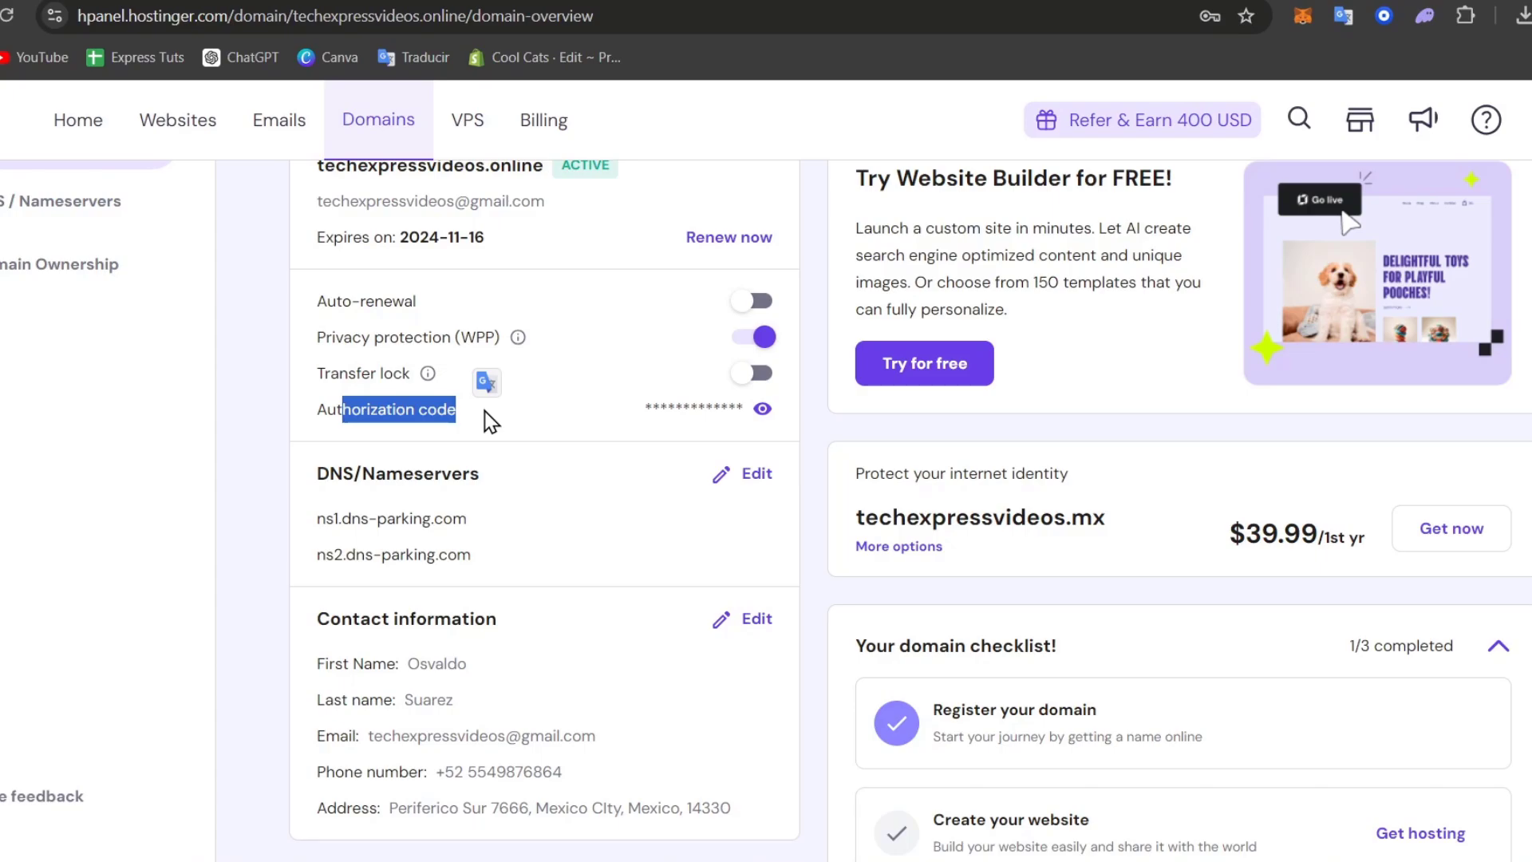
{"action": "left_click", "coordinate": [589, 436]}
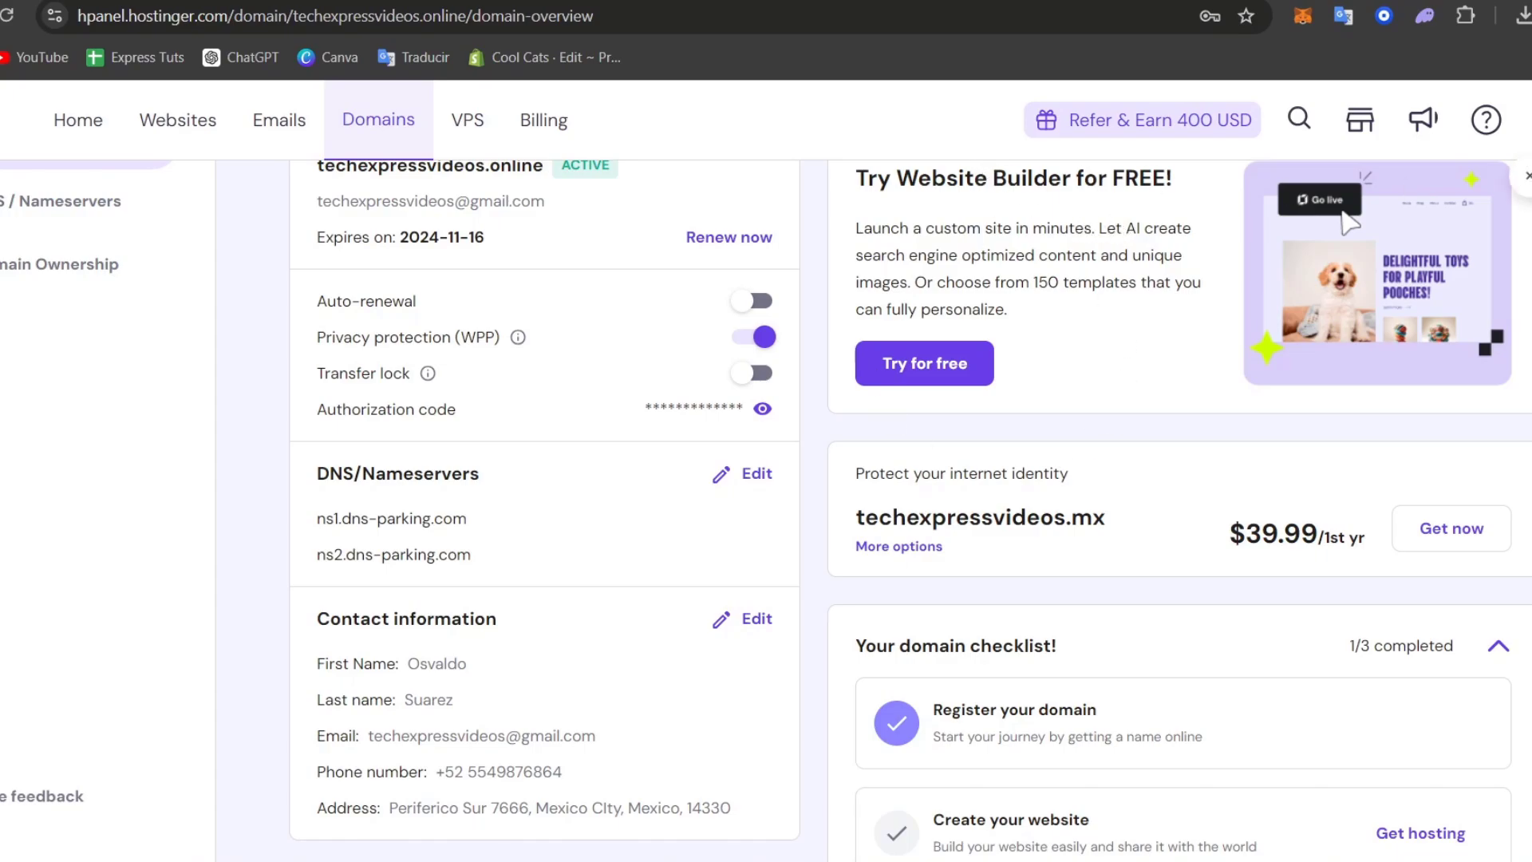
Launch Microsoft Edge and search 'hostinger' to reach the second account's hPanel
{"action": "right_click", "coordinate": [687, 861]}
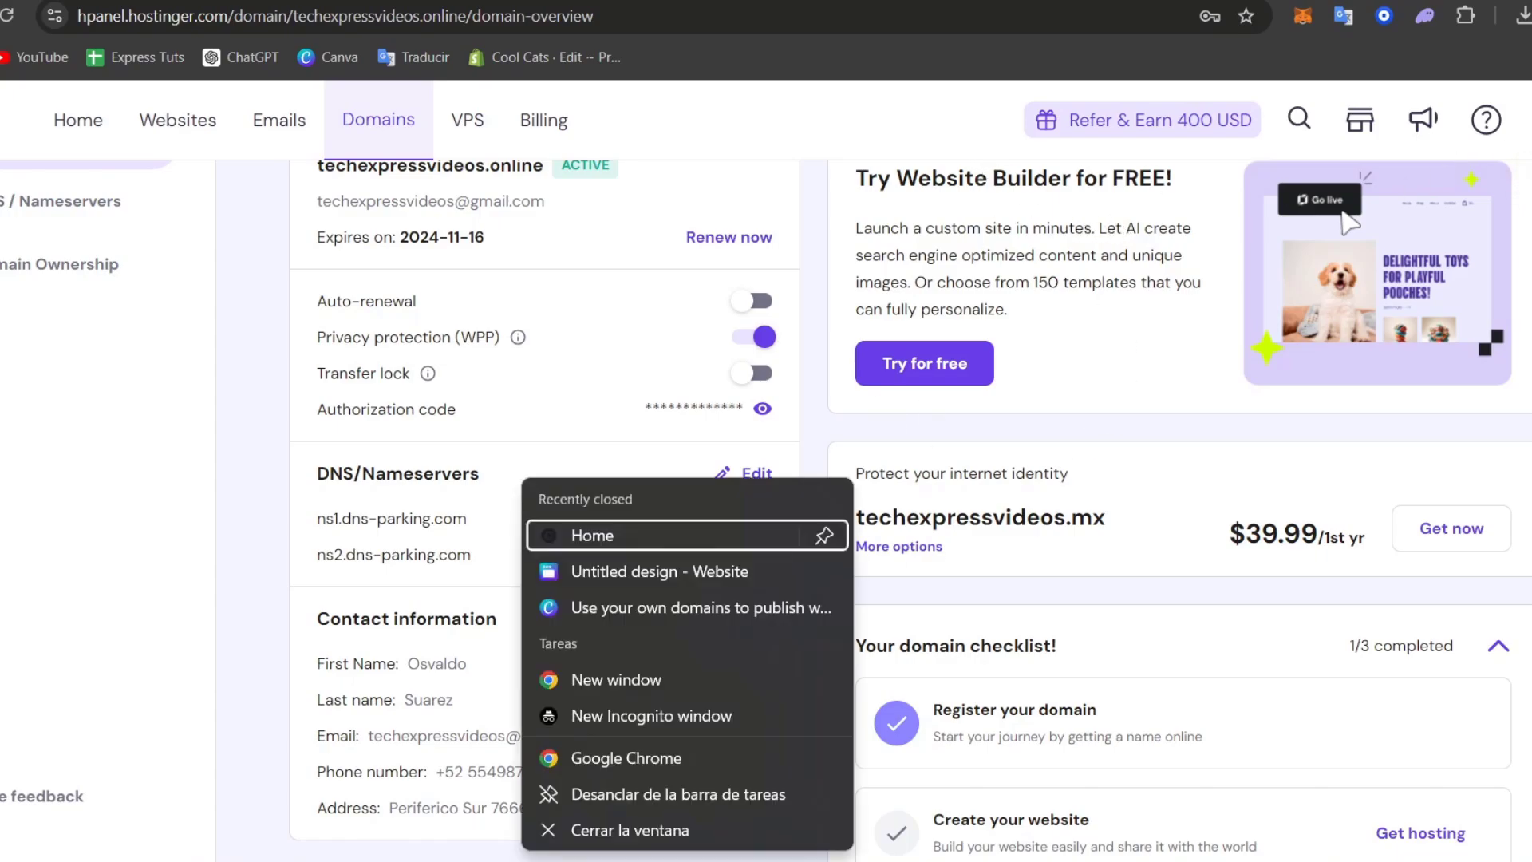
{"action": "key", "text": "super+s"}
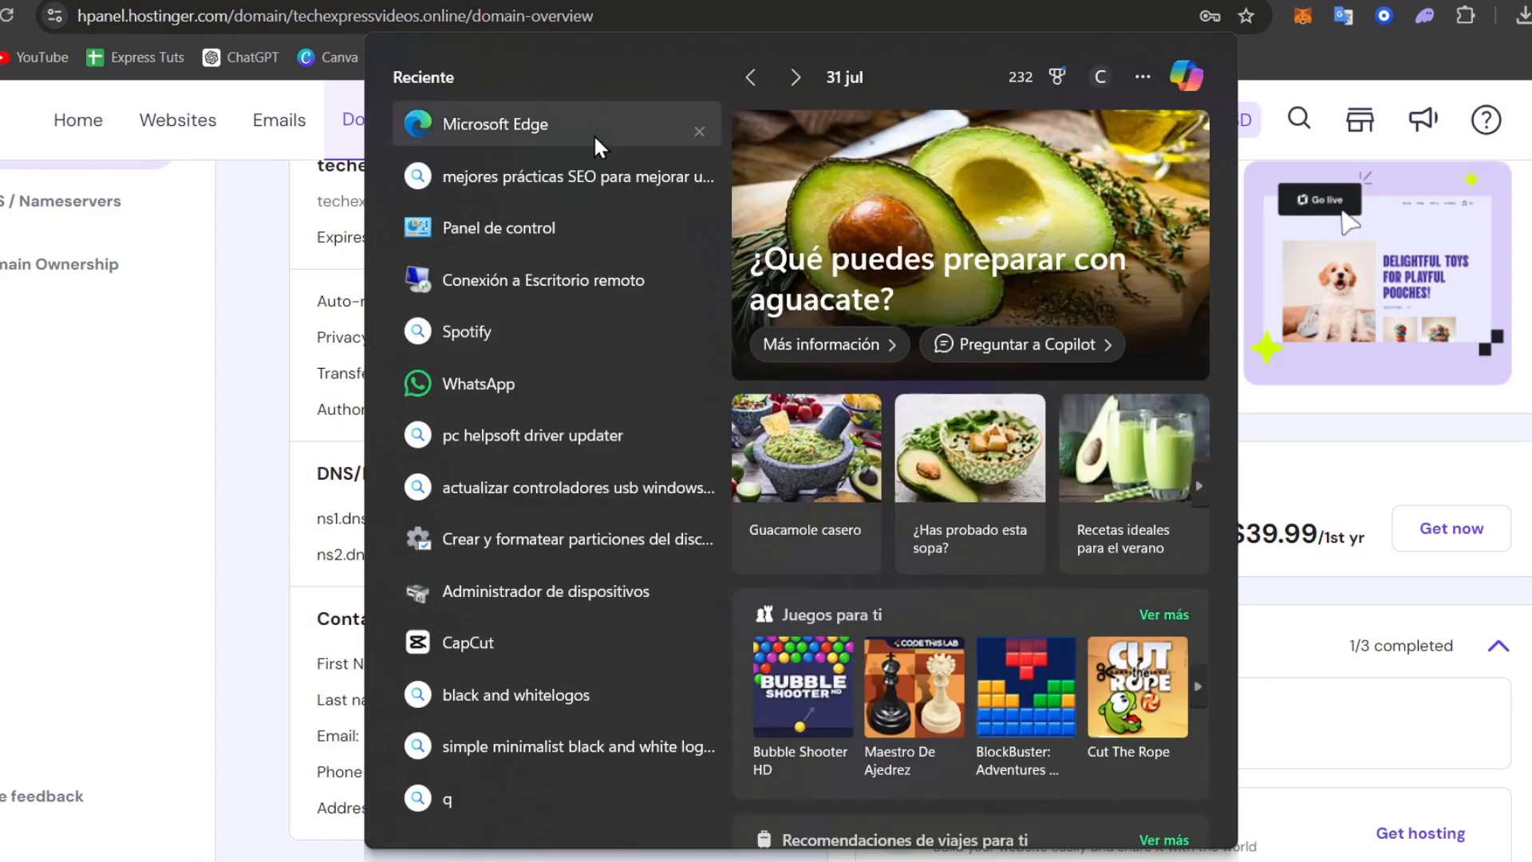
{"action": "left_click", "coordinate": [590, 144]}
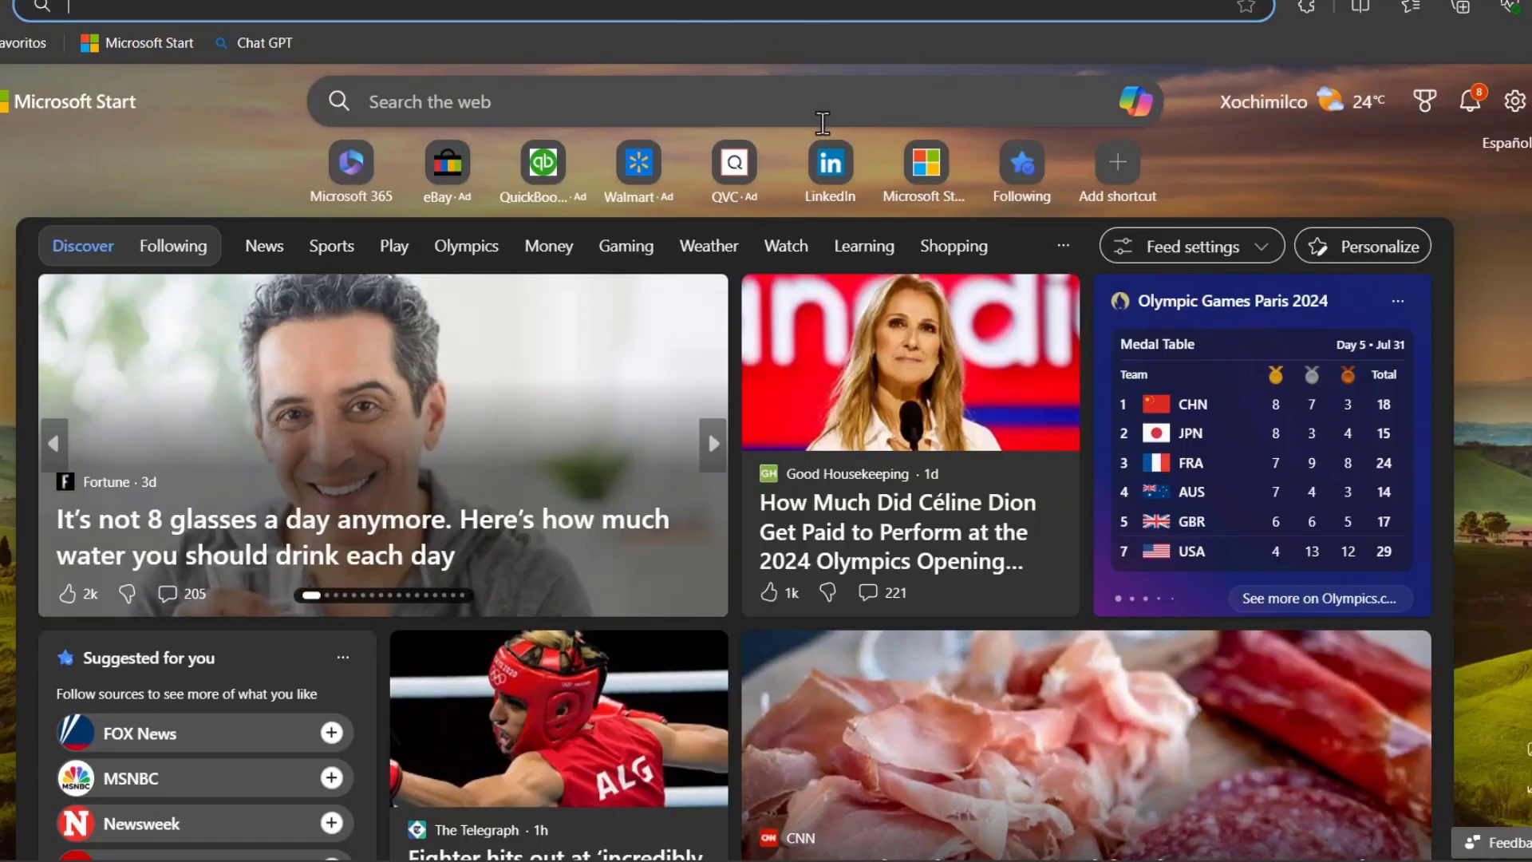
{"action": "left_click", "coordinate": [705, 8]}
{"action": "type", "text": "hostinger"}
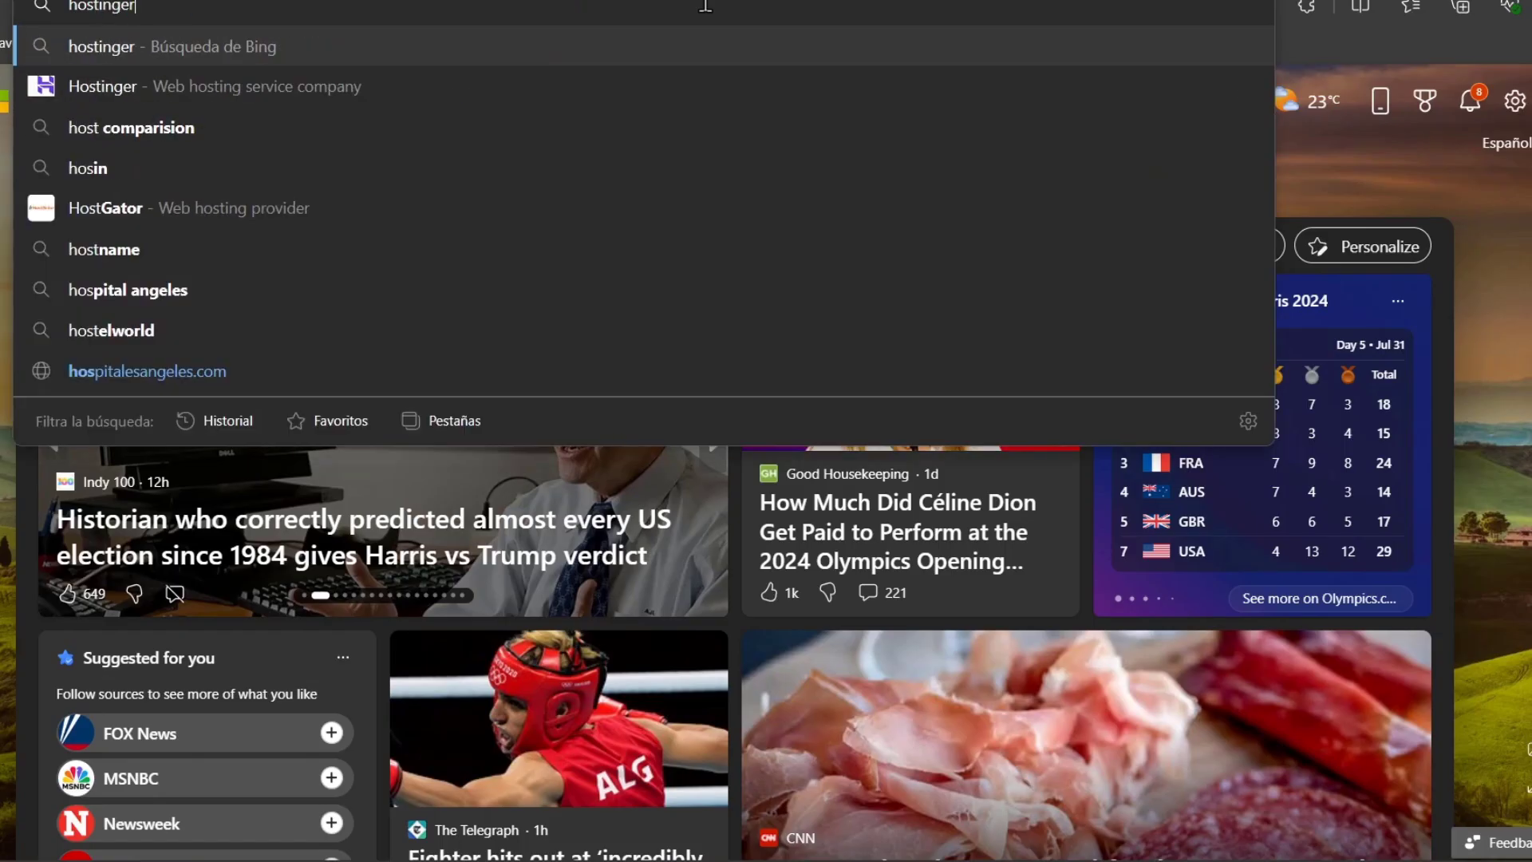
{"action": "key", "text": "Return"}
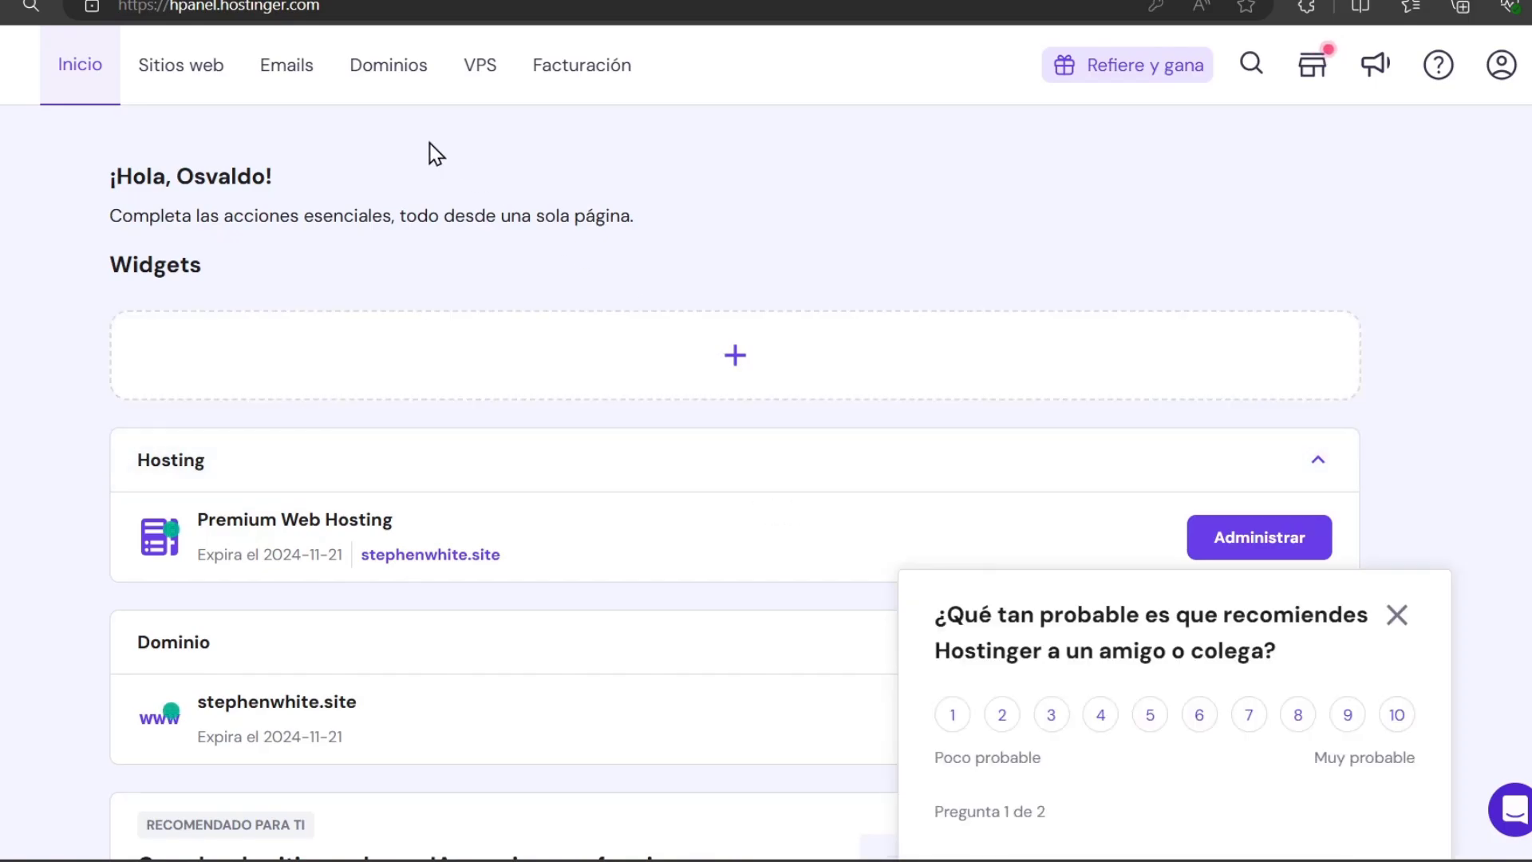
In the second account's Dominios section, show that techexpressvideos.online is already registered at Hostinger
{"action": "left_click", "coordinate": [357, 67]}
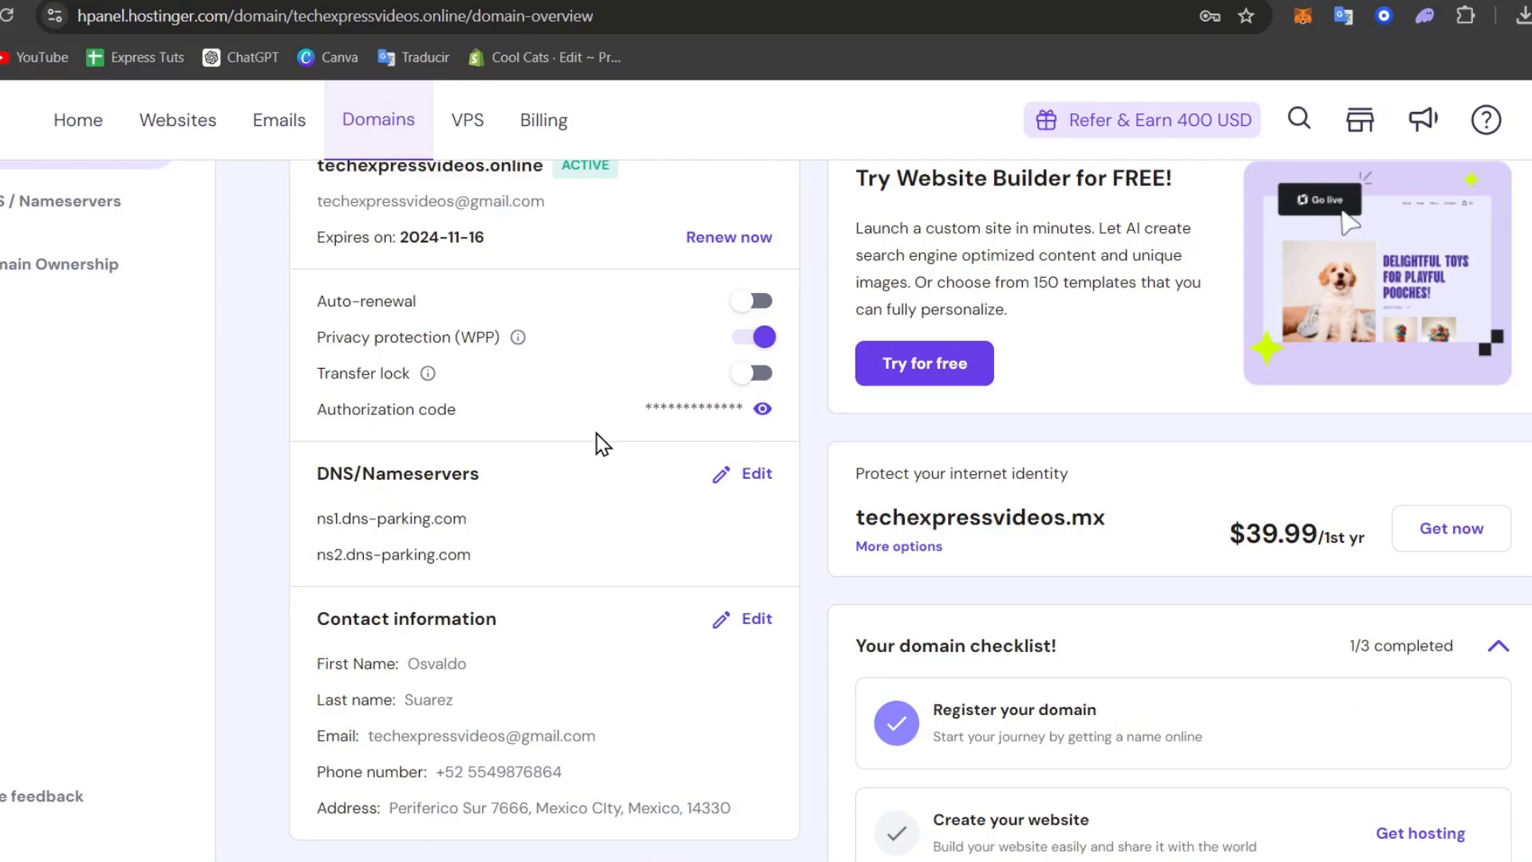
{"action": "scroll", "coordinate": [590, 439], "scroll_direction": "up", "scroll_amount": 3}
{"action": "left_click_drag", "start_coordinate": [542, 425], "coordinate": [354, 427]}
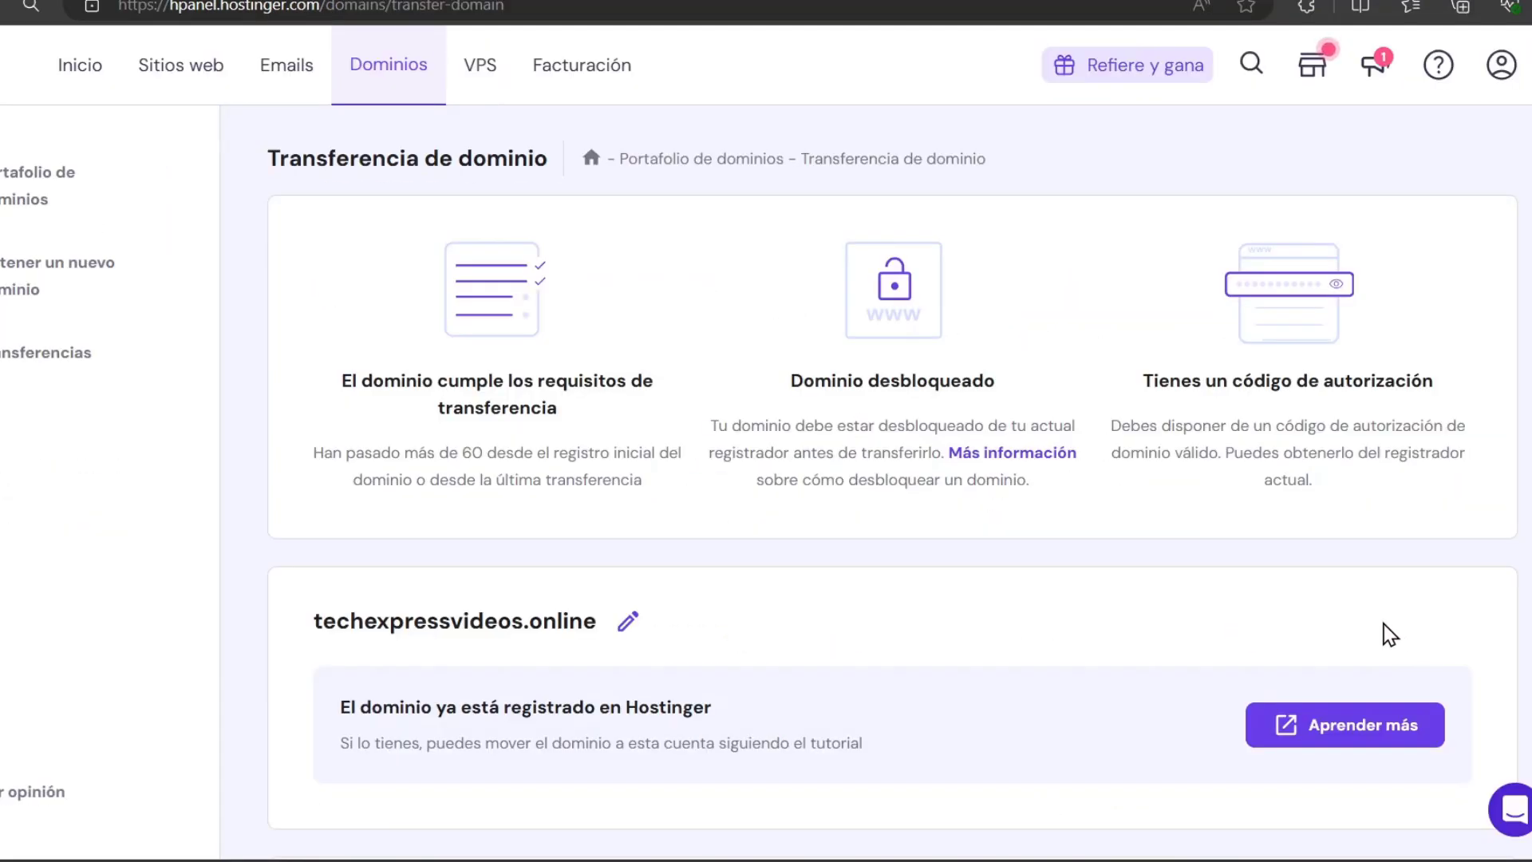
{"action": "scroll", "coordinate": [1196, 604], "scroll_direction": "down", "scroll_amount": 3}
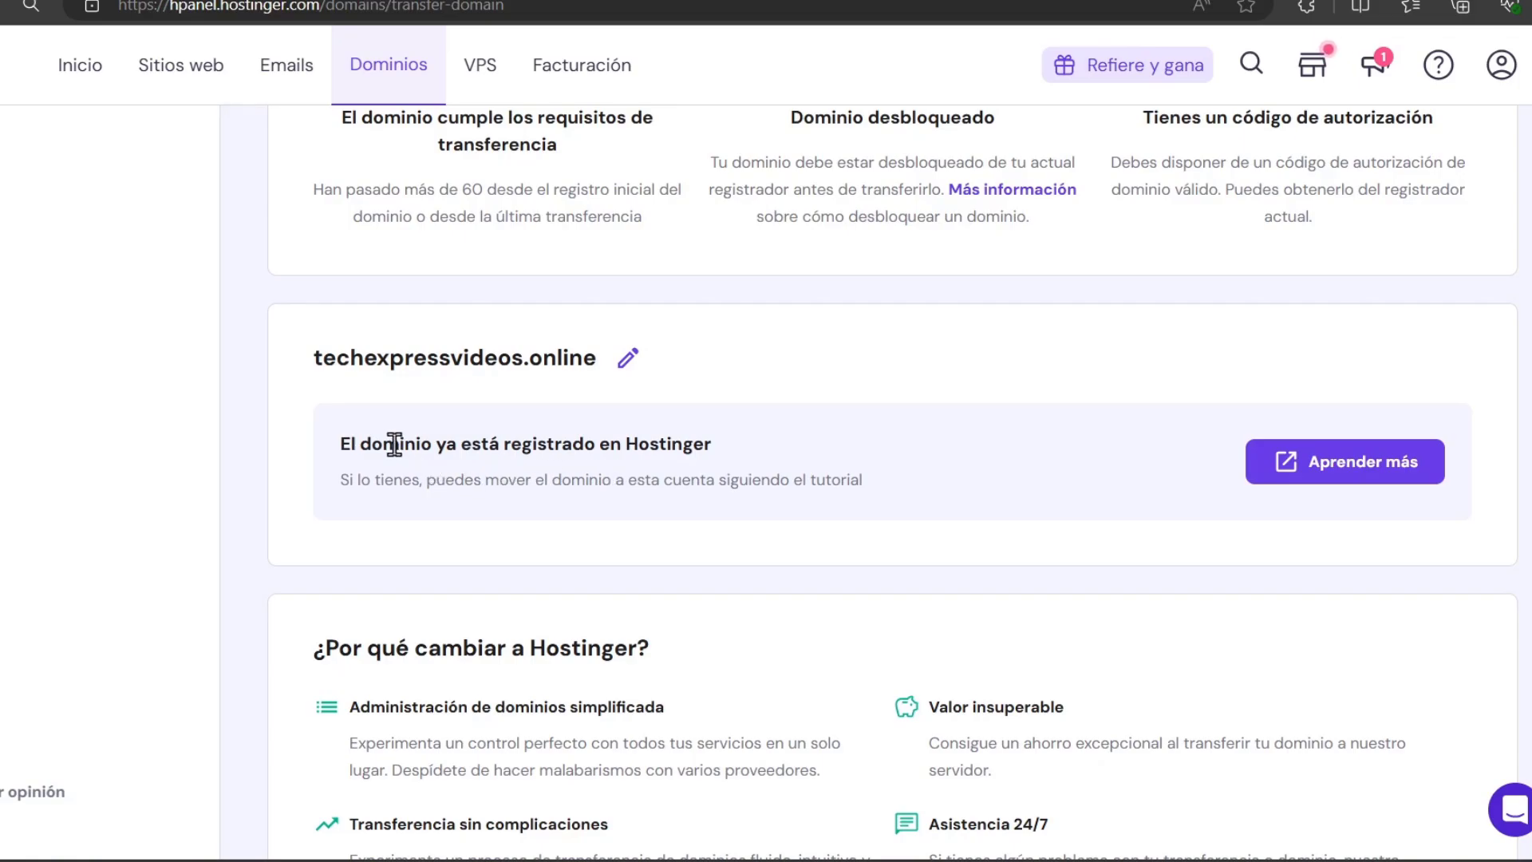
{"action": "left_click_drag", "start_coordinate": [394, 445], "coordinate": [712, 448]}
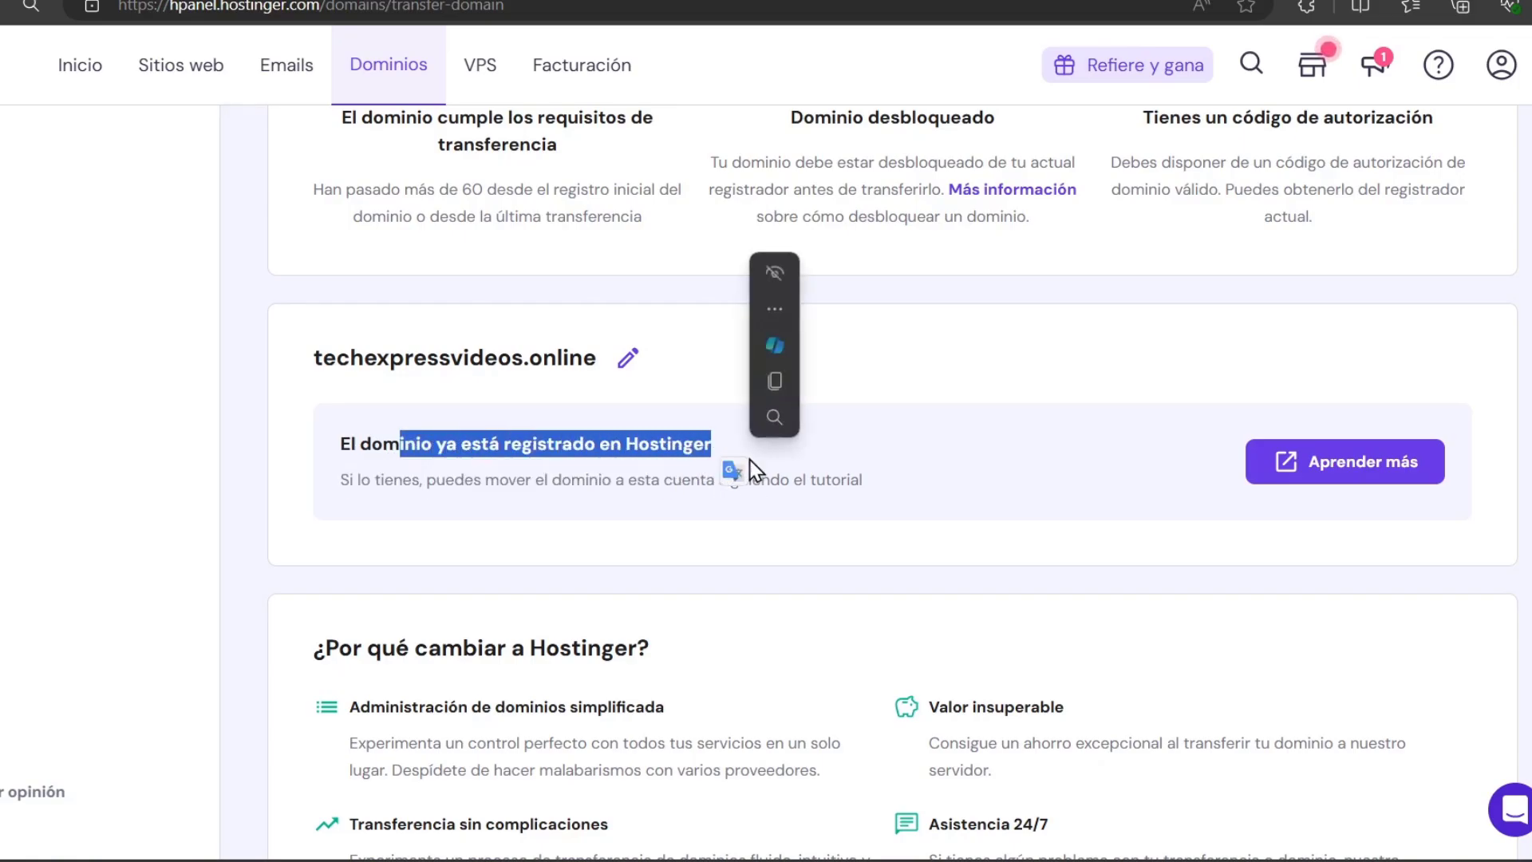
{"action": "left_click", "coordinate": [549, 508]}
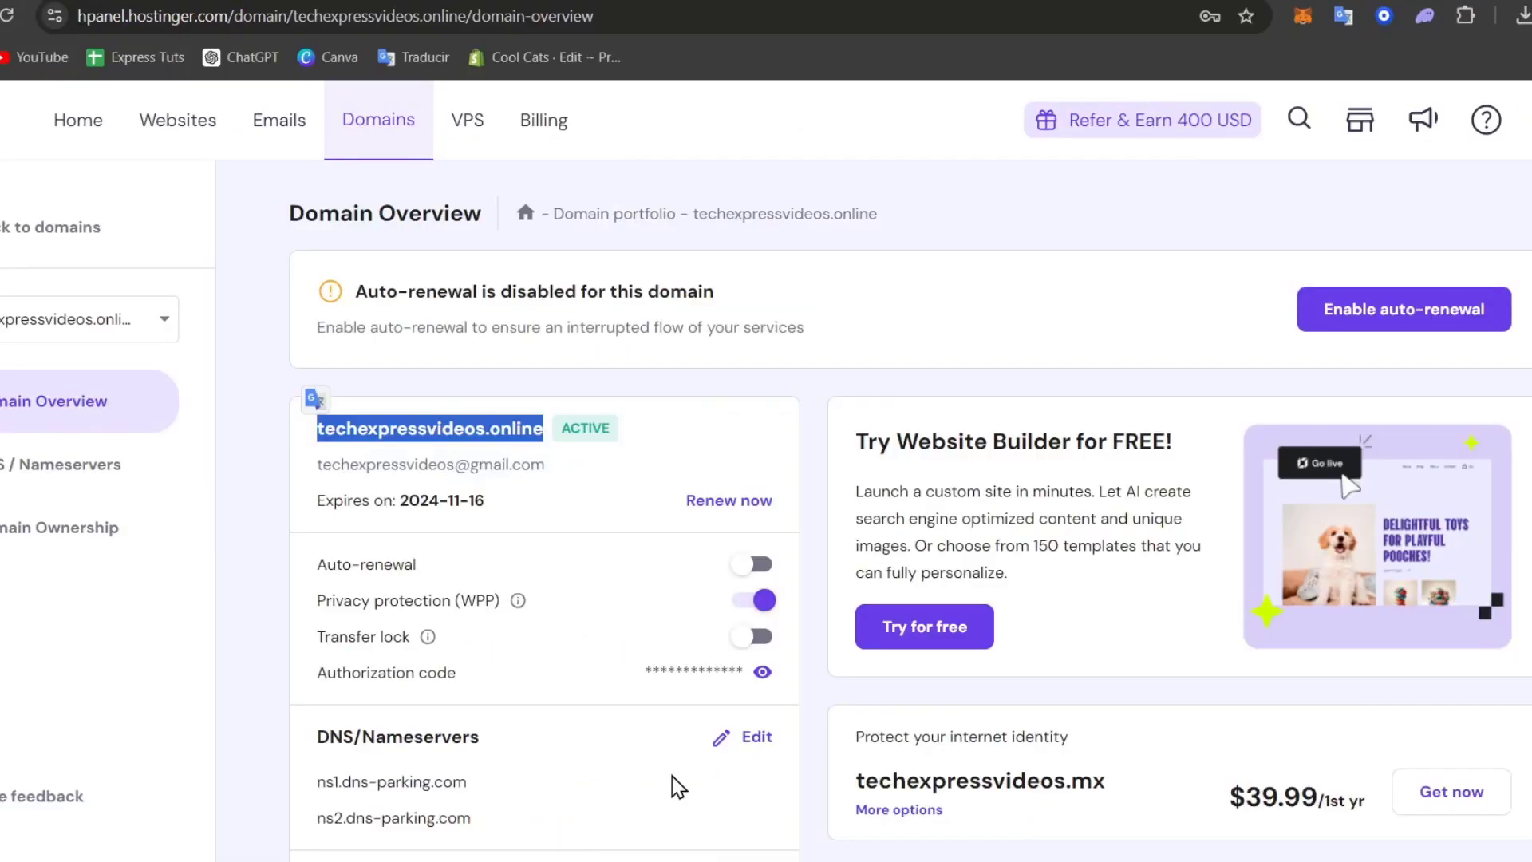
Under Transfers, choose 'Move domain to another Hostinger account' and select techexpressvideos.online
{"action": "scroll", "coordinate": [796, 418], "scroll_direction": "down", "scroll_amount": 5}
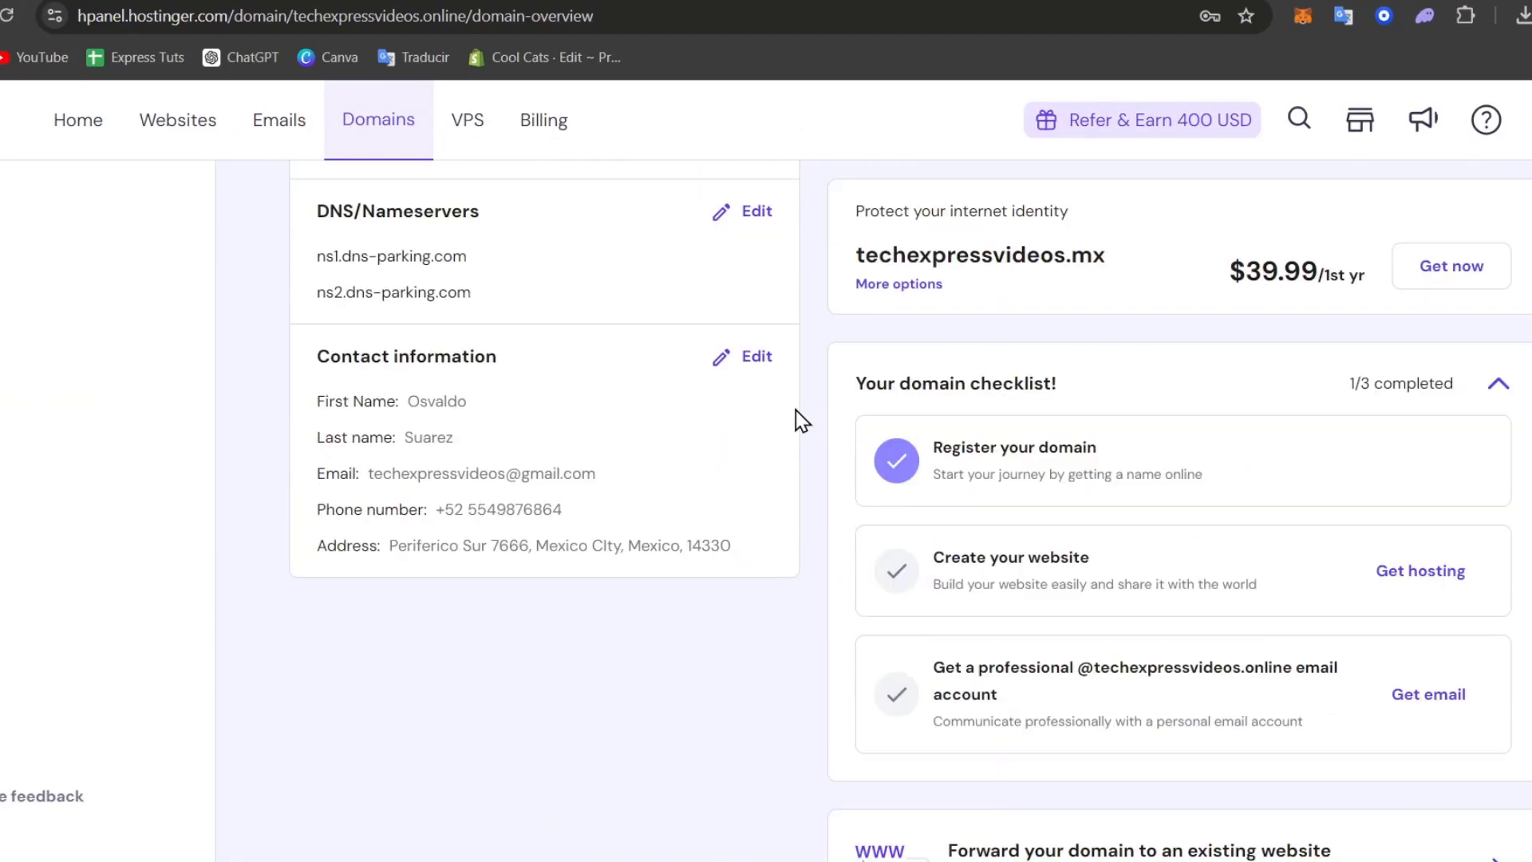
{"action": "scroll", "coordinate": [793, 420], "scroll_direction": "up", "scroll_amount": 5}
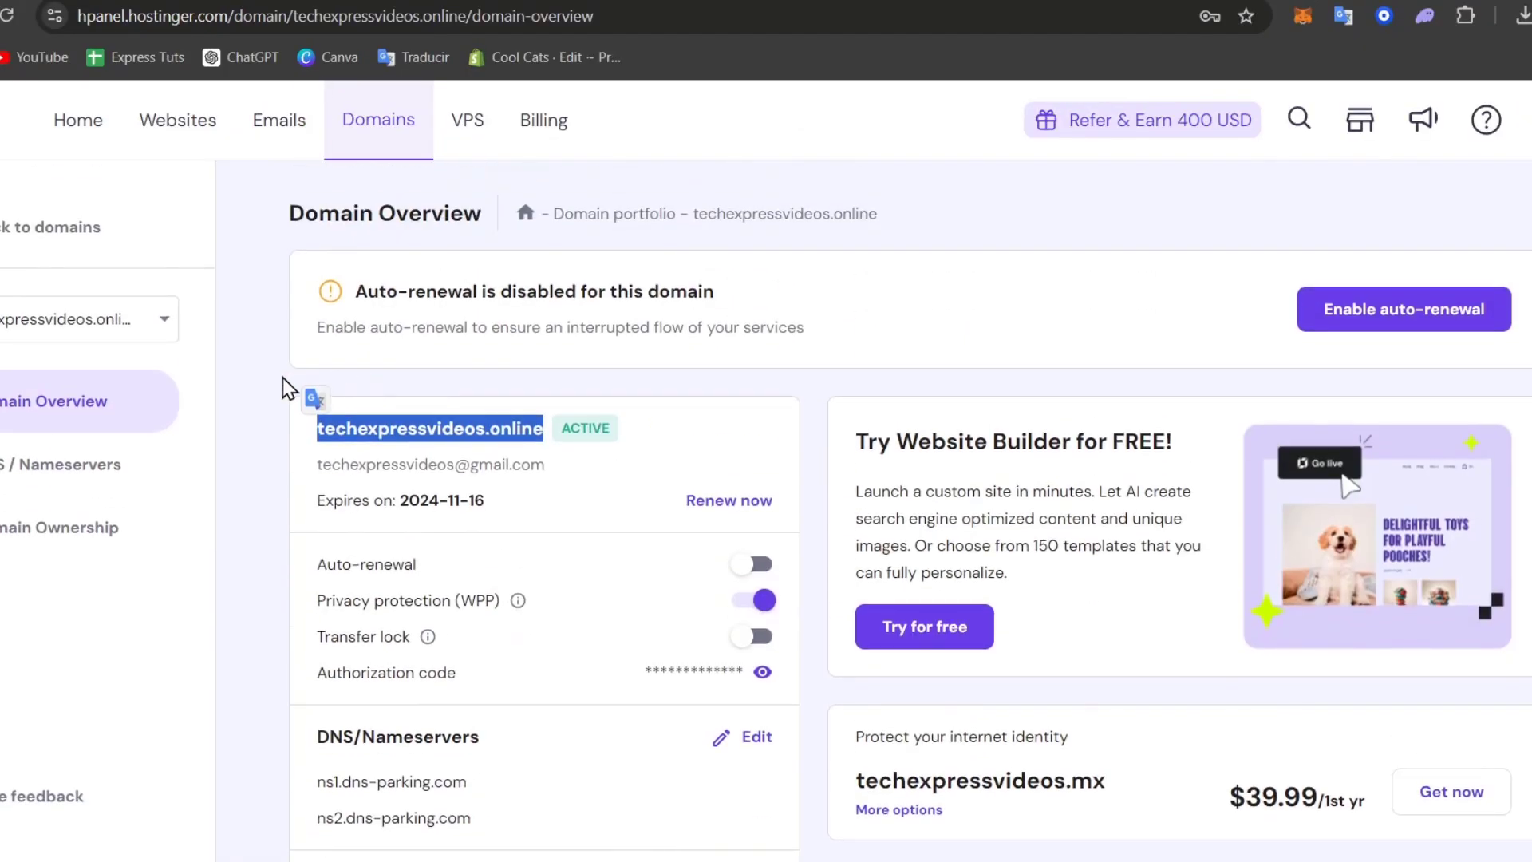
{"action": "left_click", "coordinate": [25, 244]}
{"action": "left_click", "coordinate": [28, 351]}
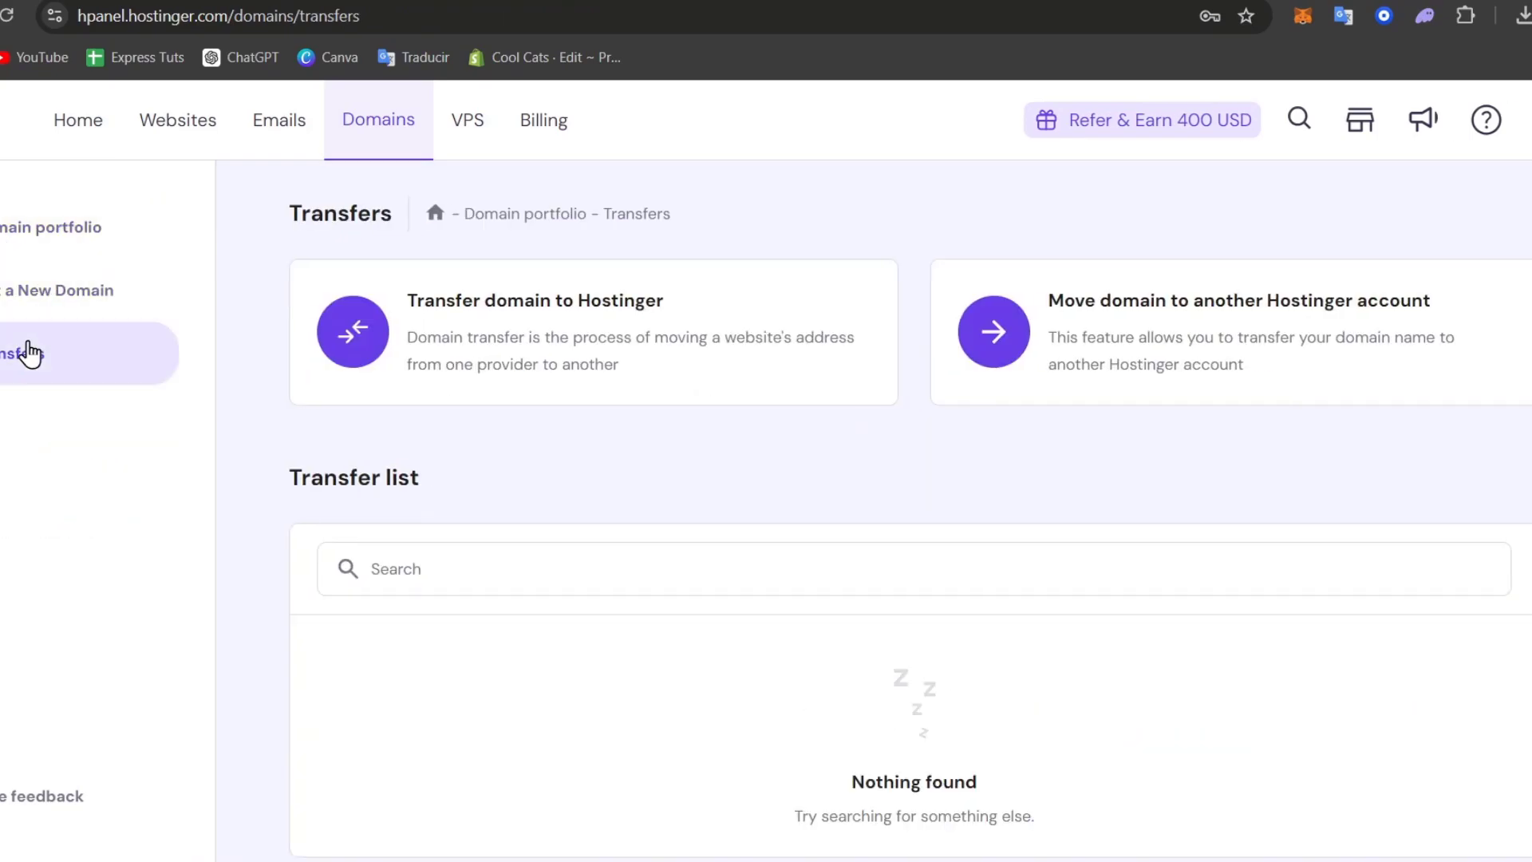
{"action": "left_click", "coordinate": [1198, 342]}
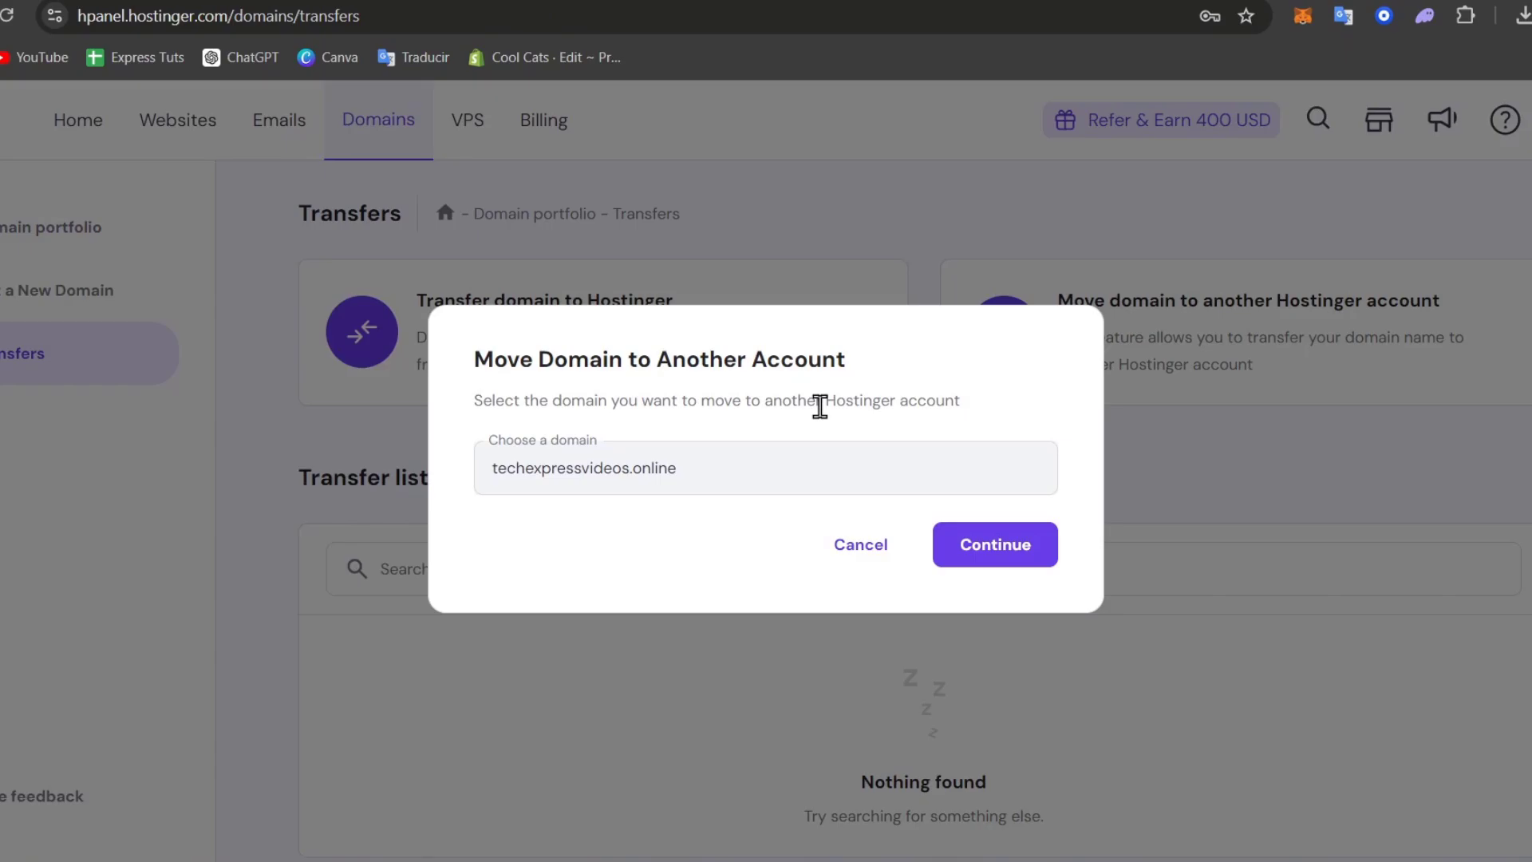
{"action": "left_click", "coordinate": [985, 556]}
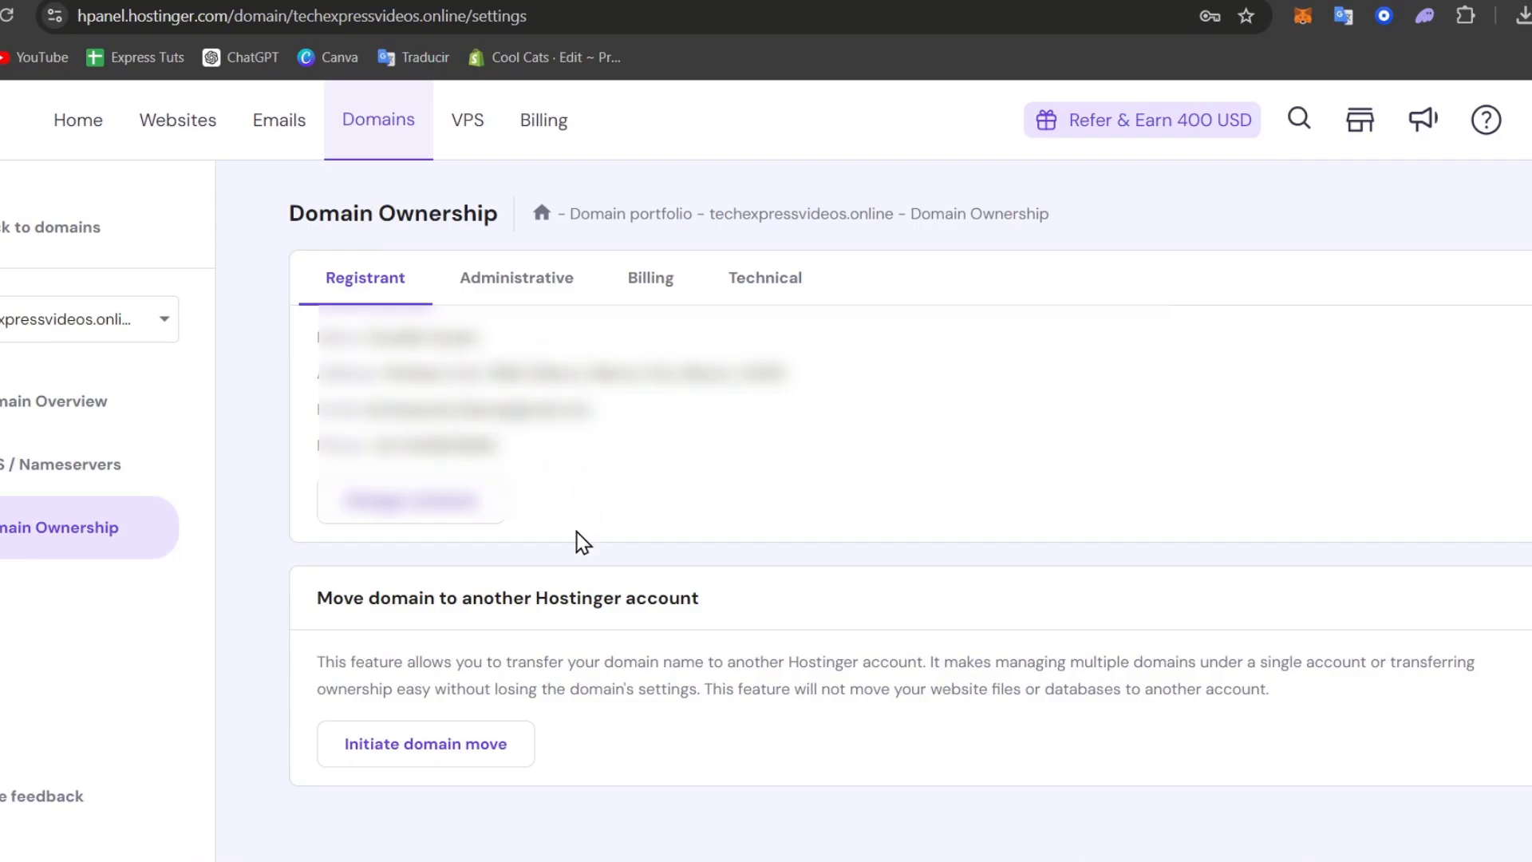
Submit the move of techexpressvideos.online to the receiving account's e-mail address
{"action": "left_click", "coordinate": [428, 757]}
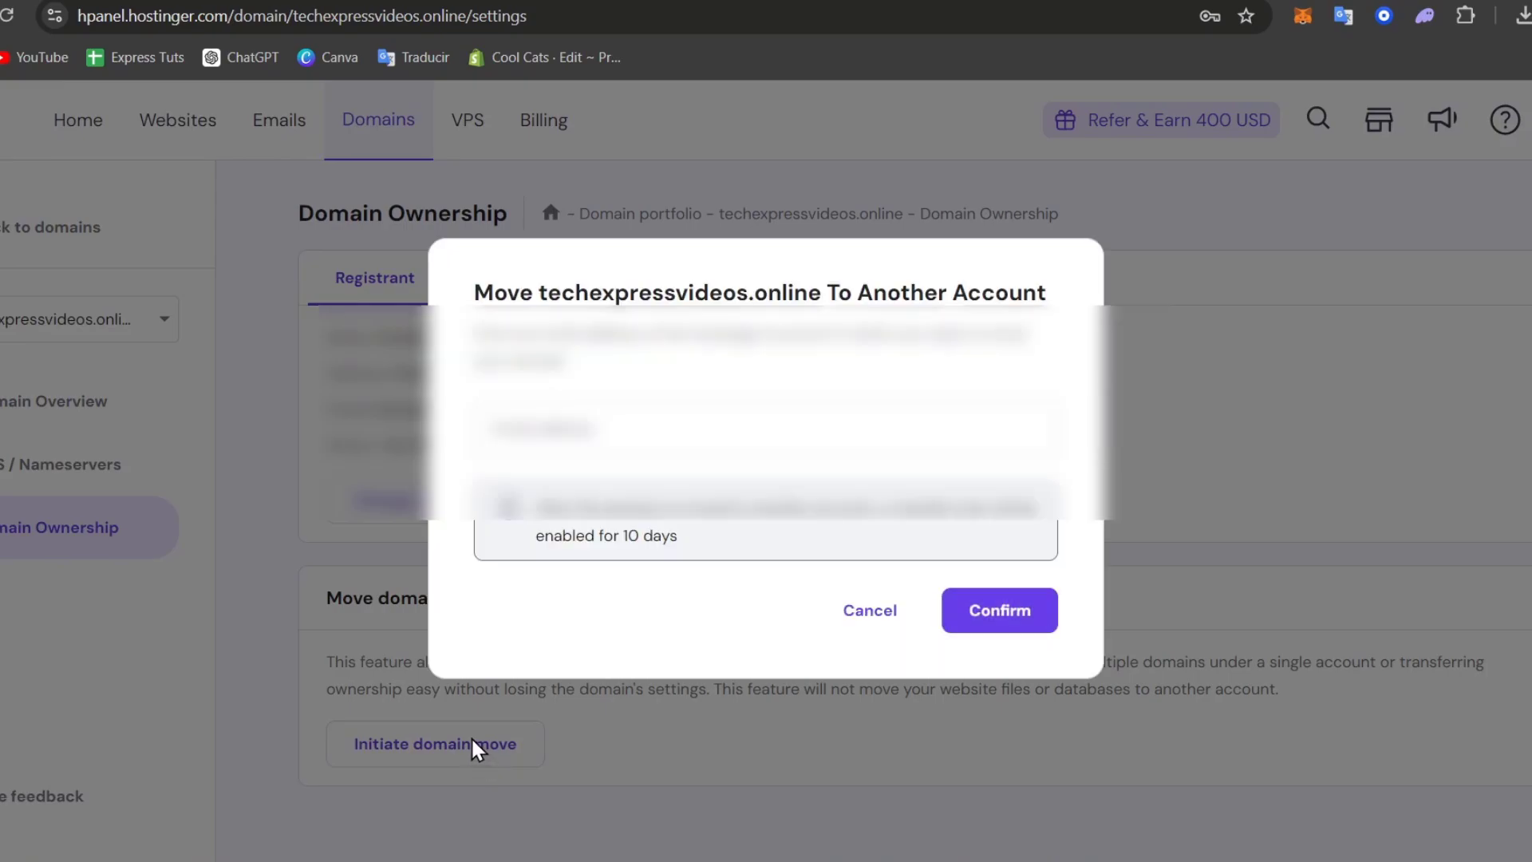
{"action": "left_click_drag", "start_coordinate": [562, 292], "coordinate": [1064, 315]}
{"action": "left_click", "coordinate": [999, 425]}
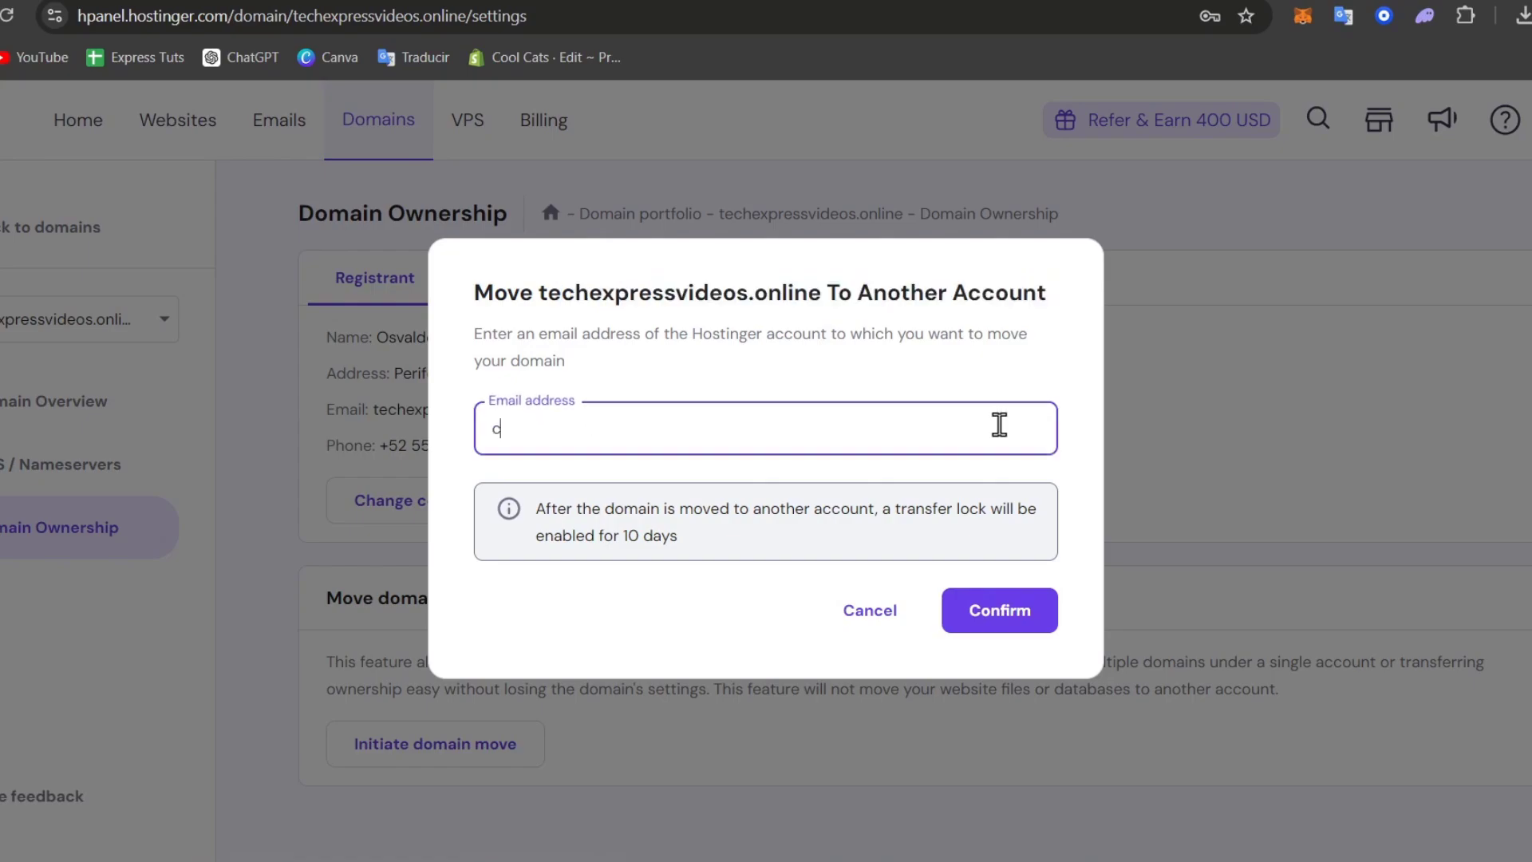
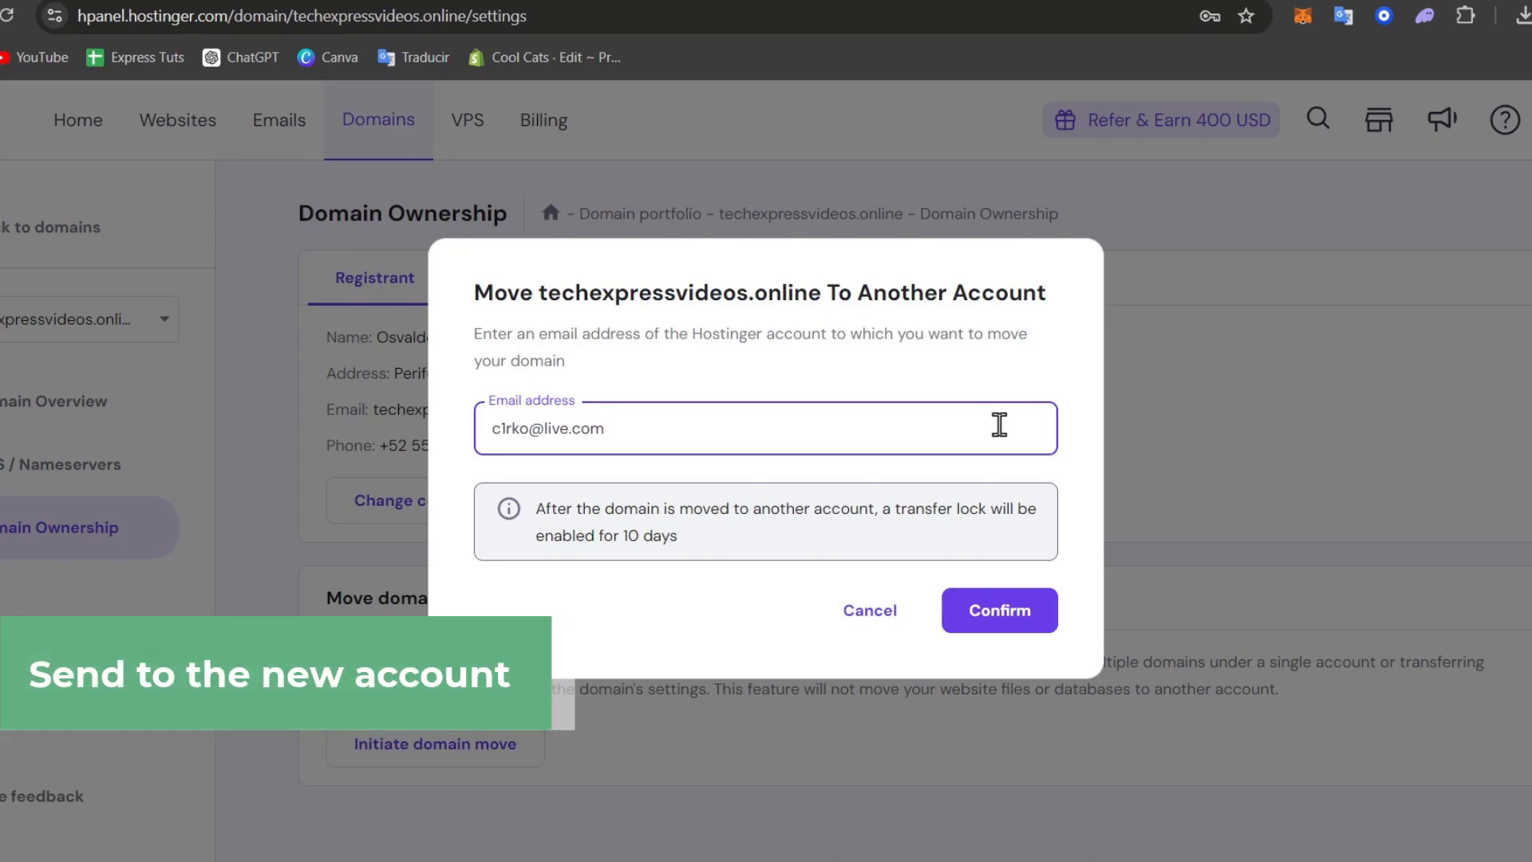
{"action": "left_click", "coordinate": [965, 614]}
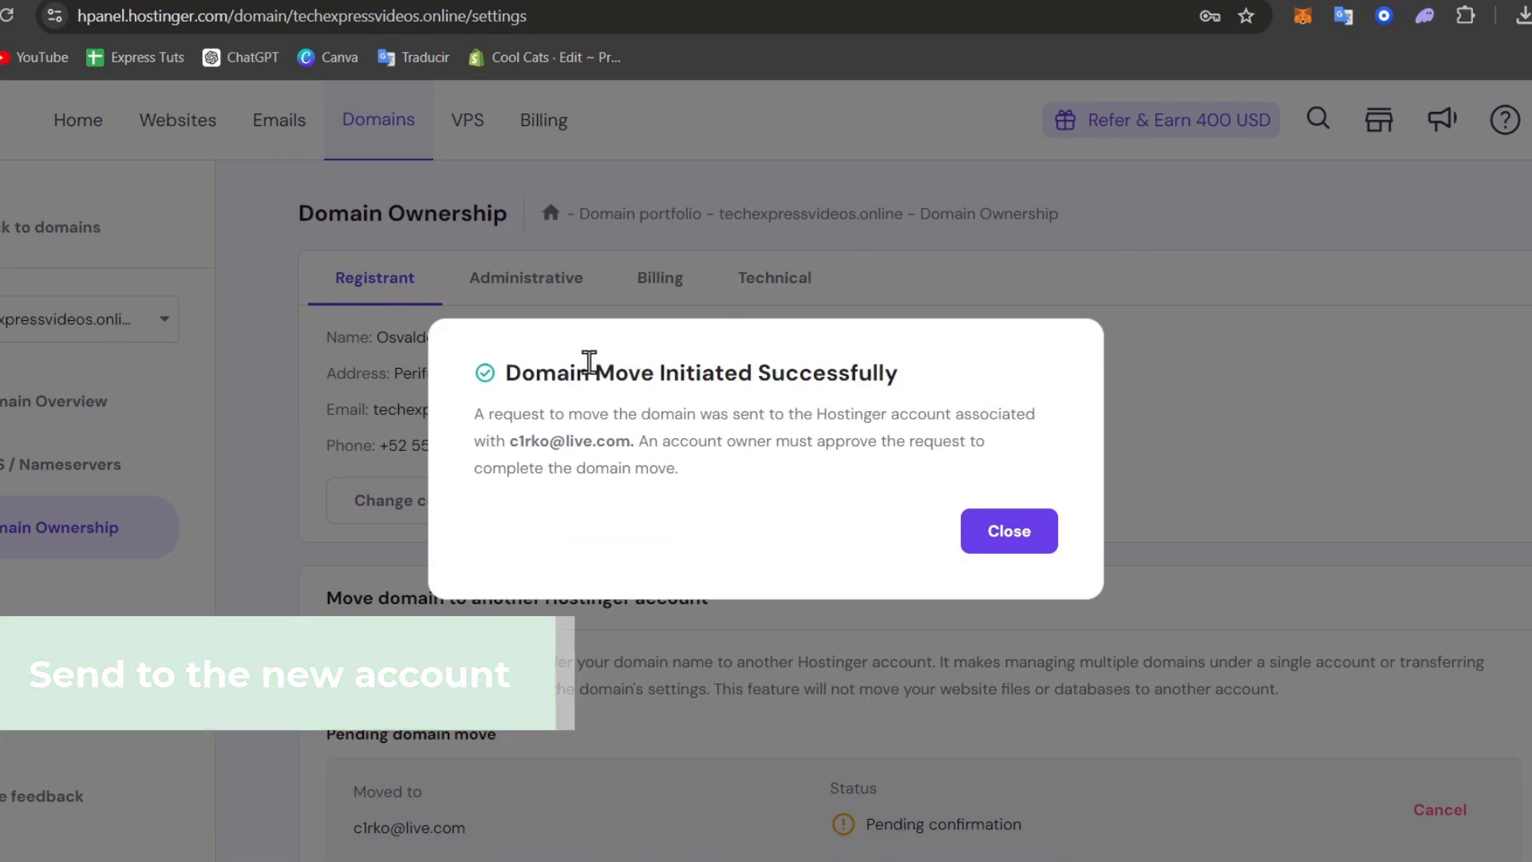
Point out the move-request success message, then close the dialog
{"action": "left_click_drag", "start_coordinate": [588, 368], "coordinate": [896, 379]}
{"action": "left_click_drag", "start_coordinate": [650, 413], "coordinate": [1036, 451]}
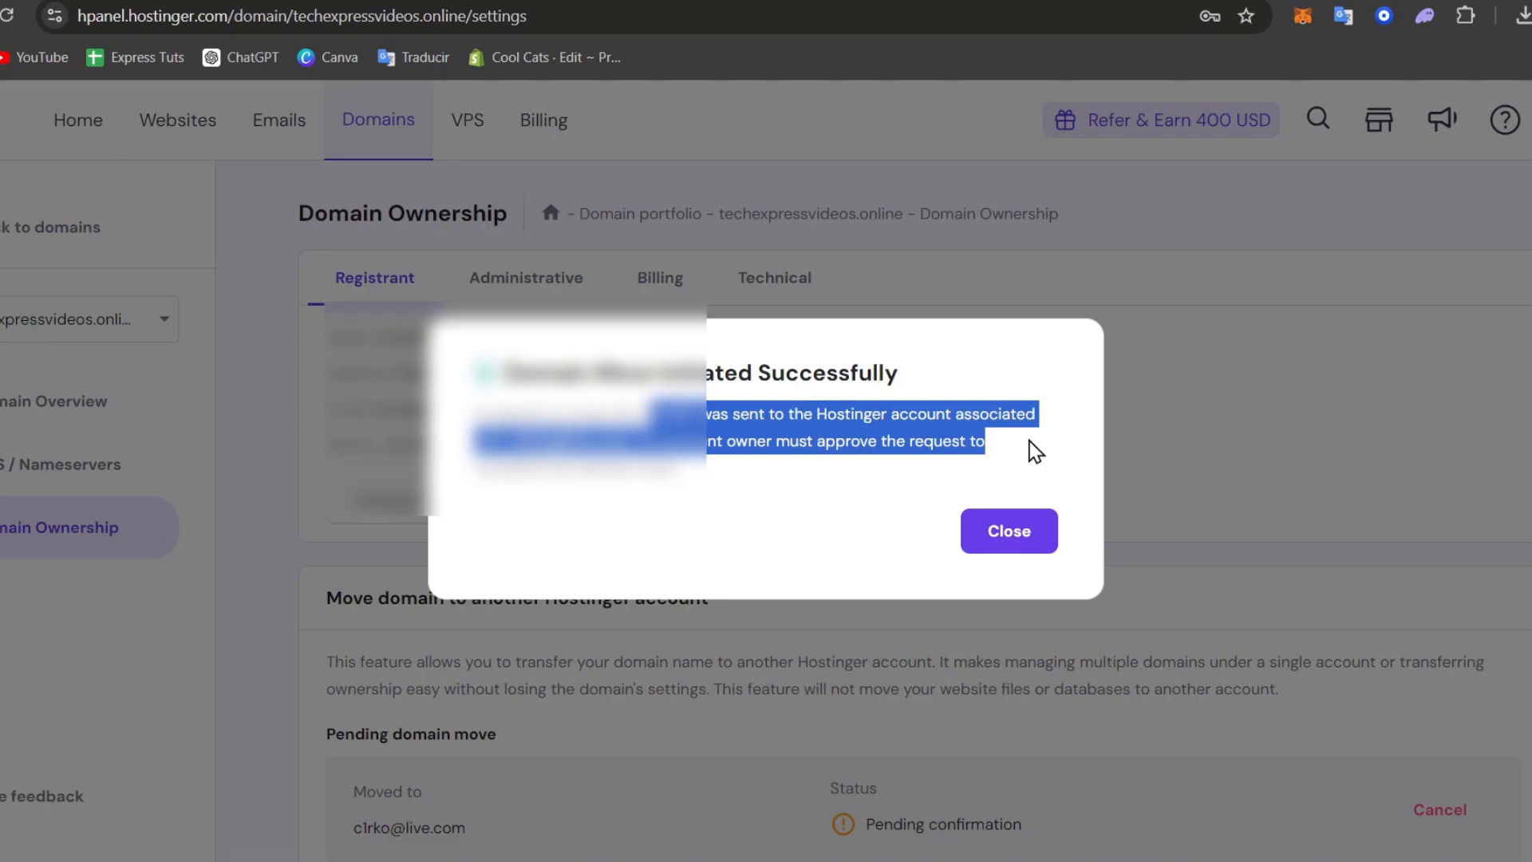
{"action": "left_click", "coordinate": [1014, 528]}
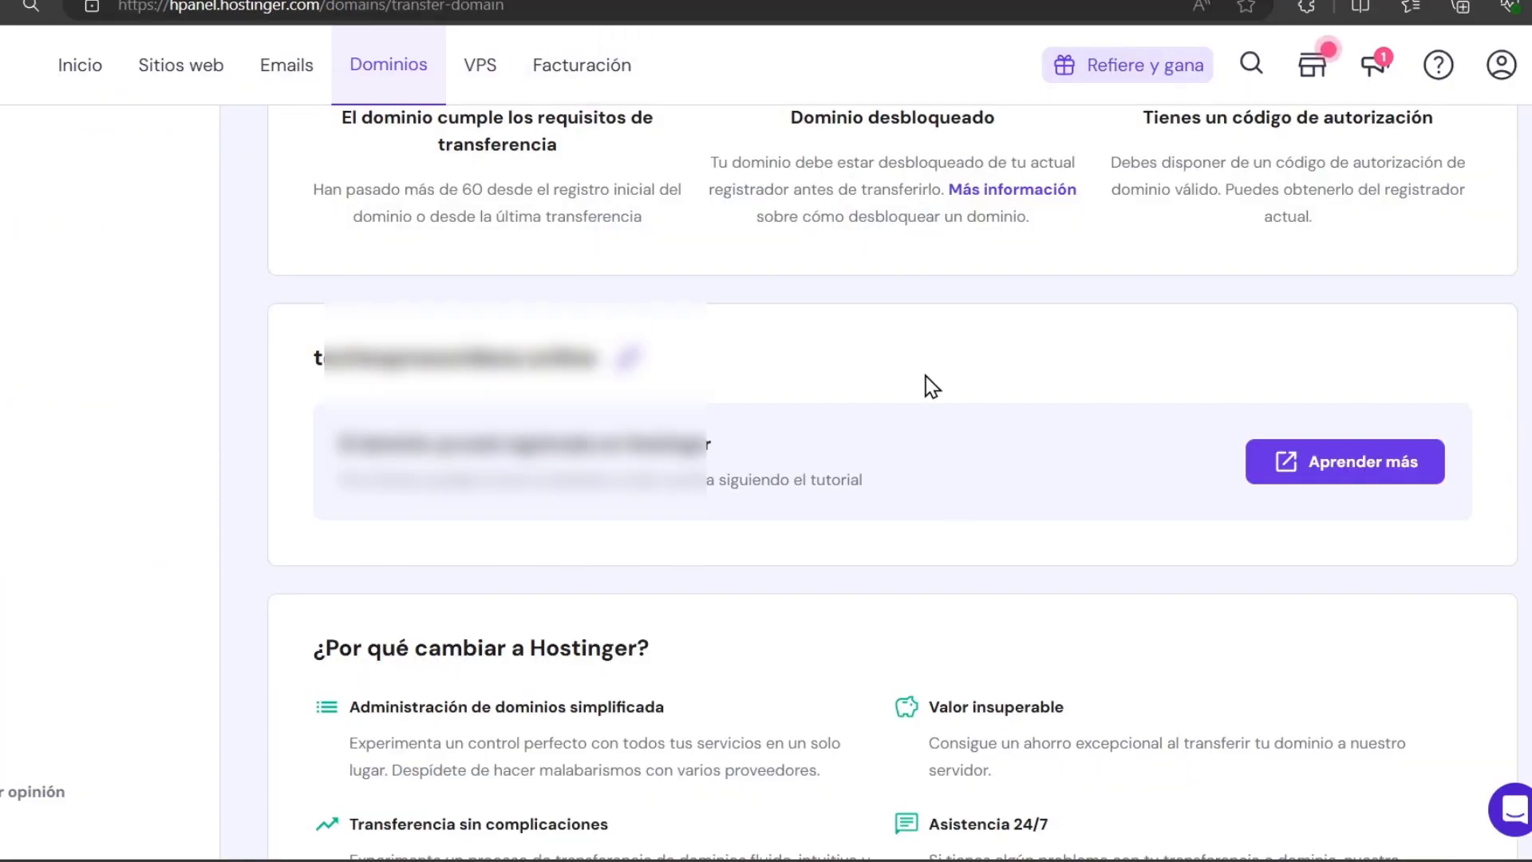
Glance at the What's new panel and the Tienda page, then return to the Inicio dashboard
{"action": "scroll", "coordinate": [1096, 373], "scroll_direction": "up", "scroll_amount": 3}
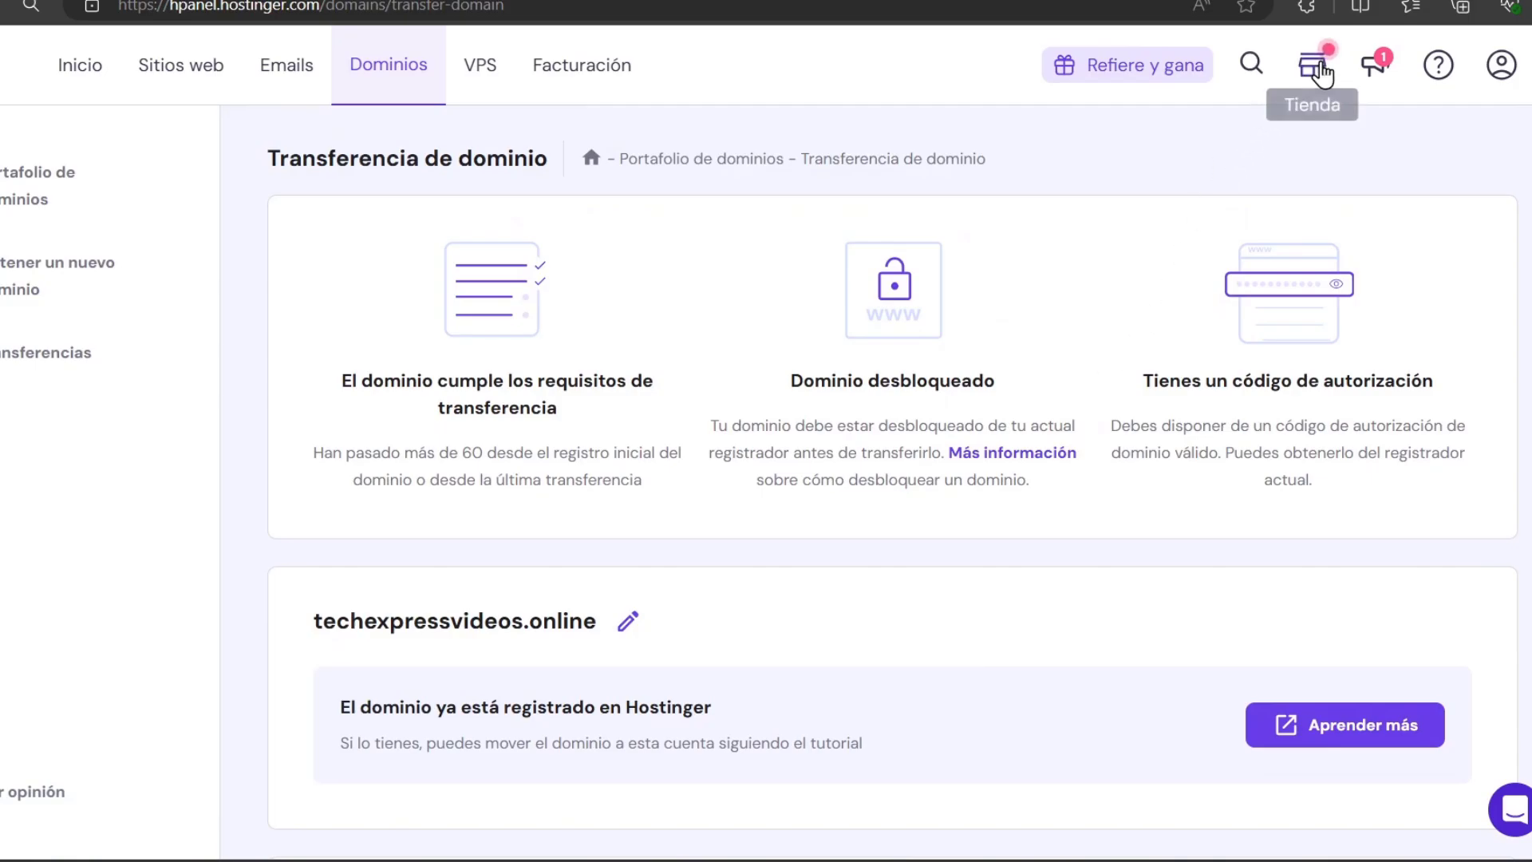
{"action": "left_click", "coordinate": [1375, 64]}
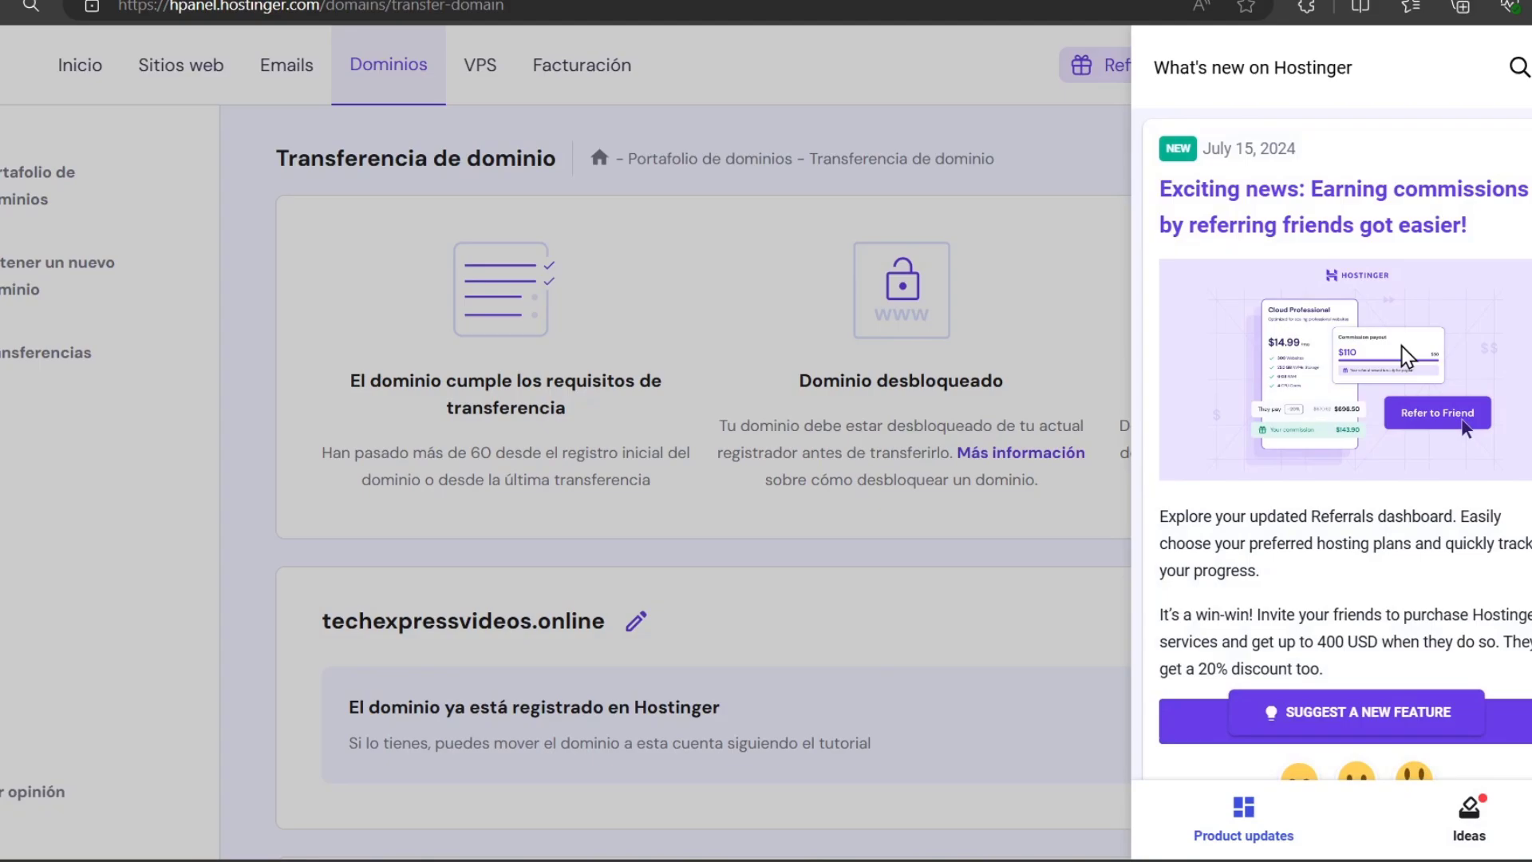
{"action": "left_click", "coordinate": [1468, 822]}
{"action": "key", "text": "Escape"}
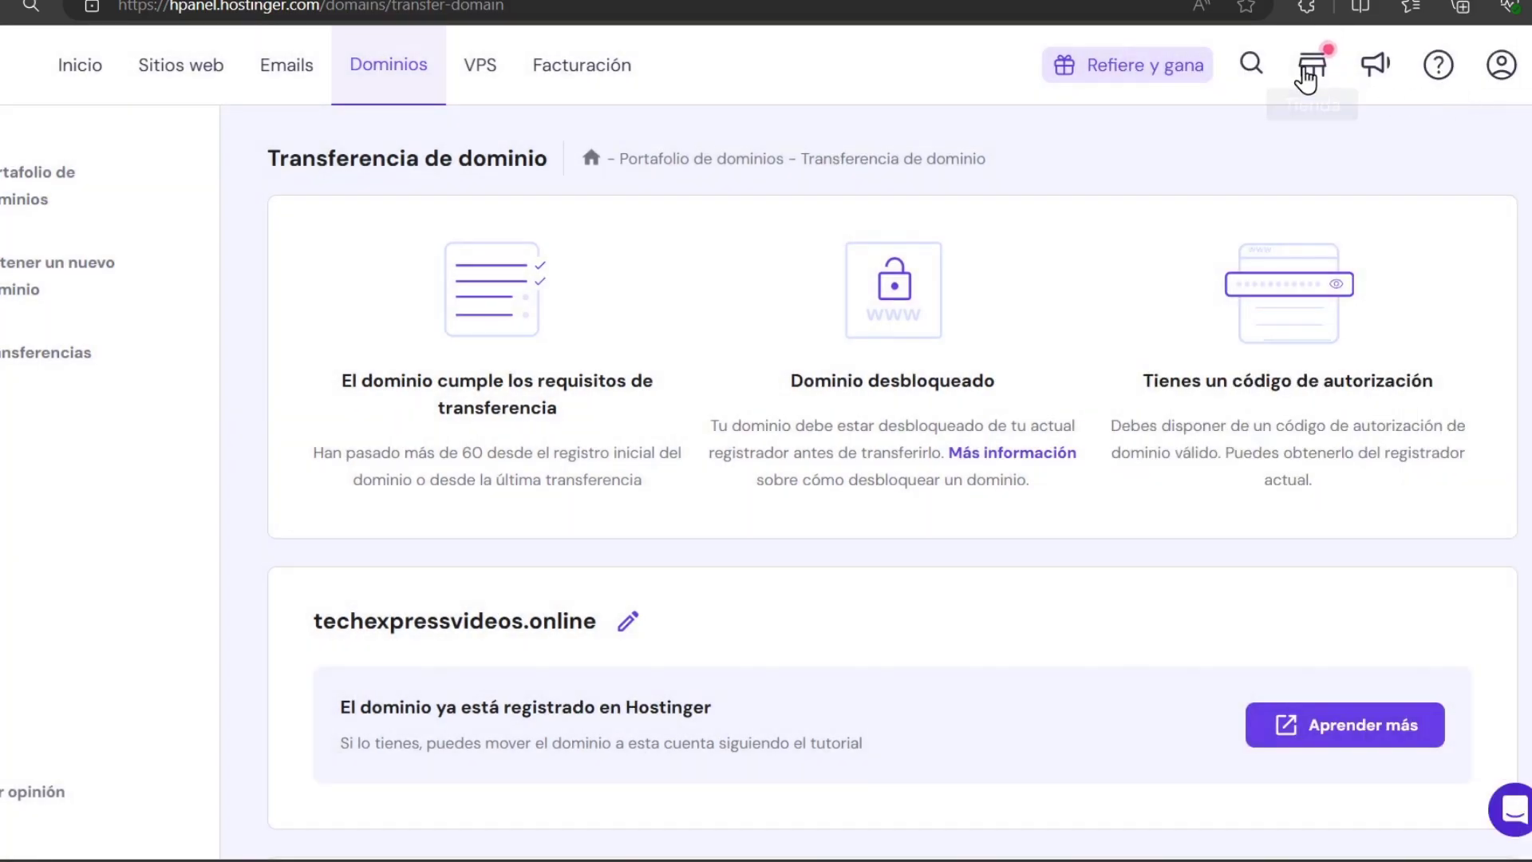
{"action": "left_click", "coordinate": [1302, 71]}
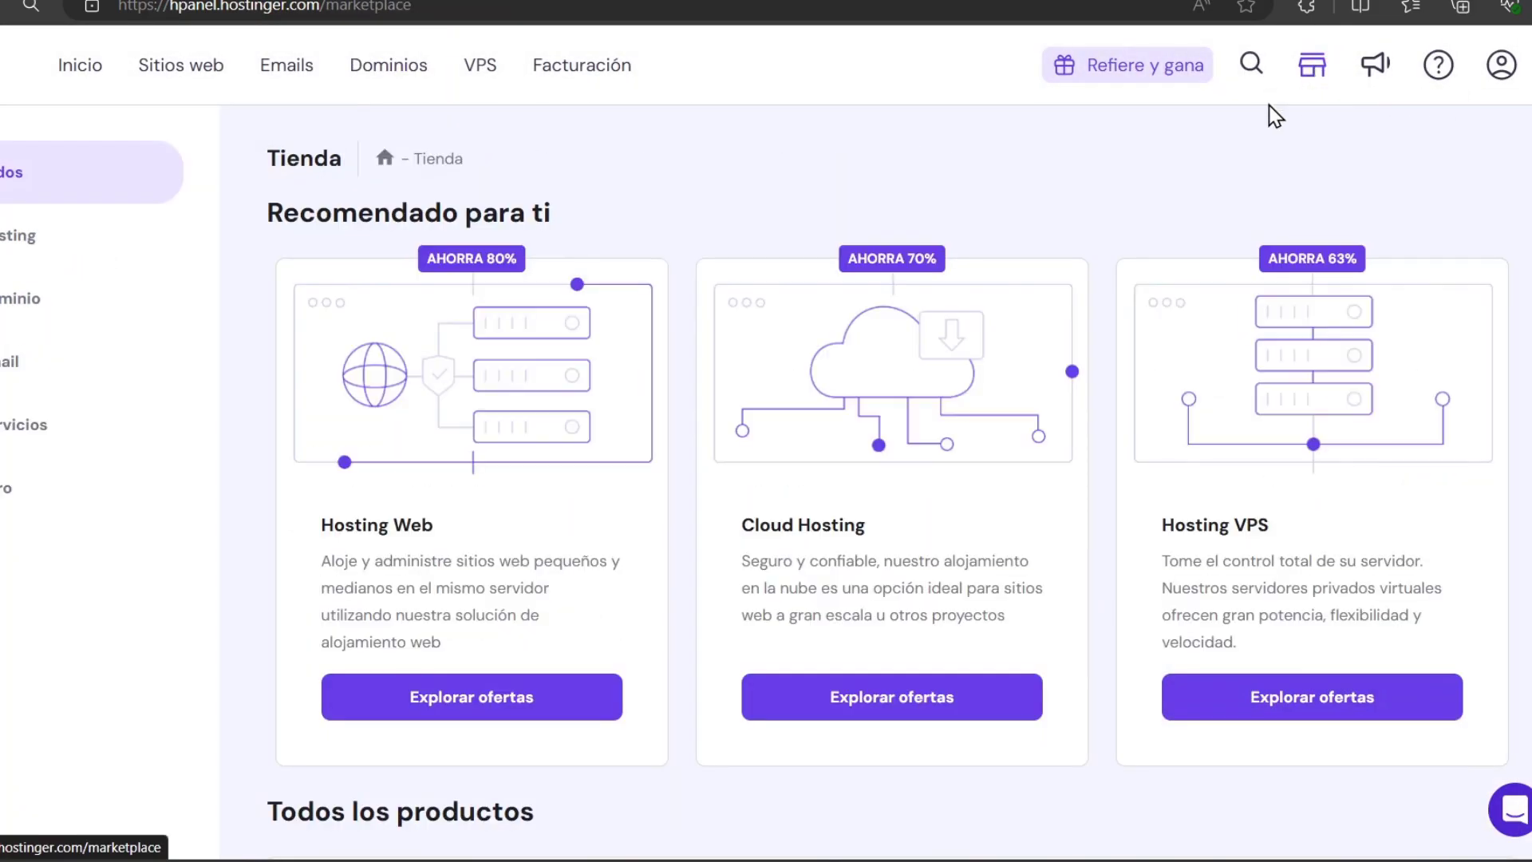
{"action": "left_click", "coordinate": [82, 73]}
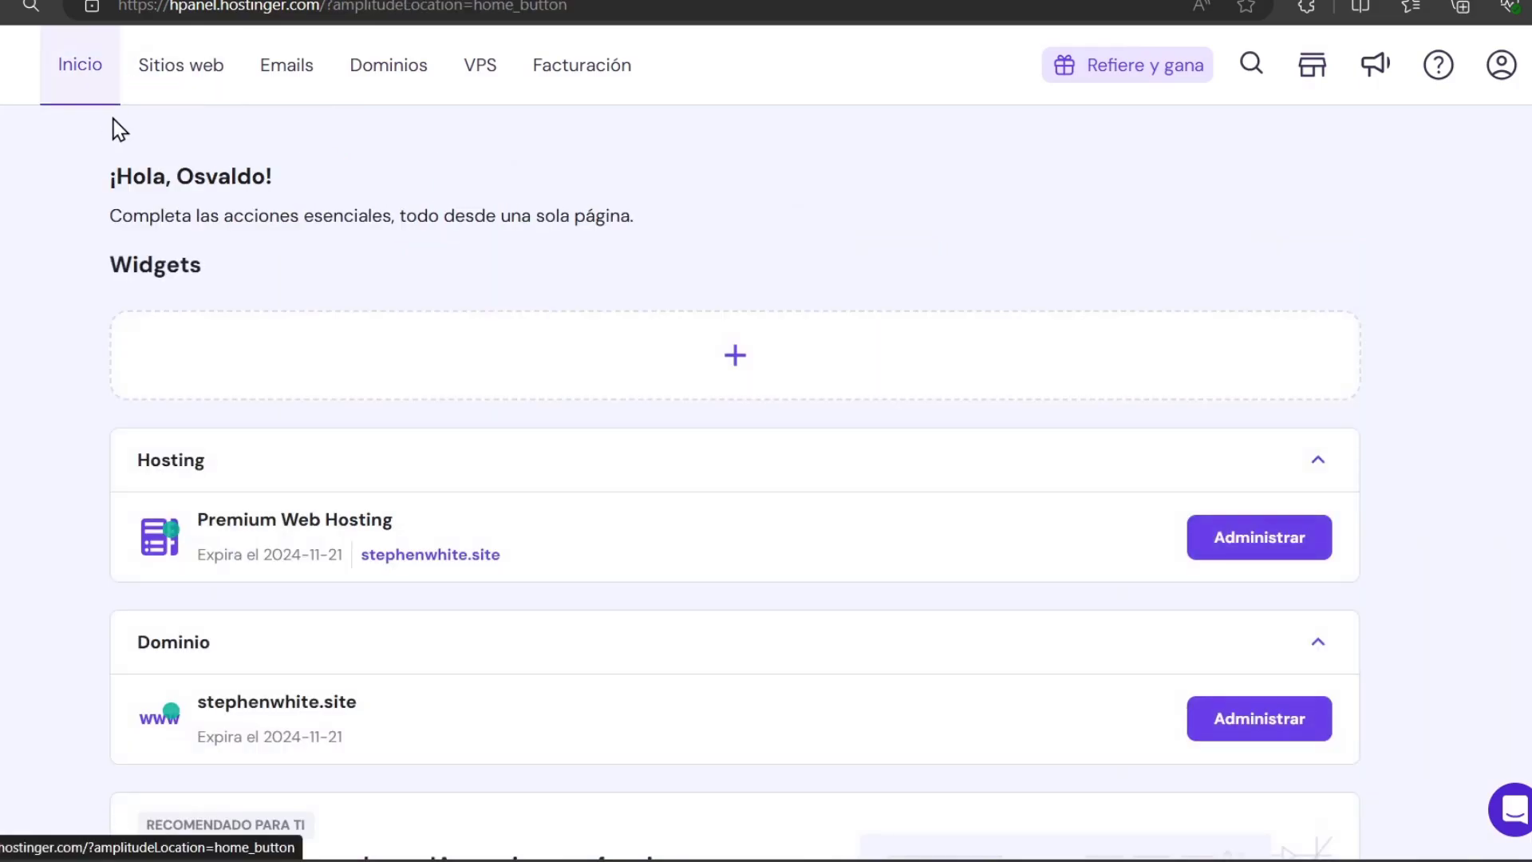
{"action": "scroll", "coordinate": [866, 580], "scroll_direction": "down", "scroll_amount": 5}
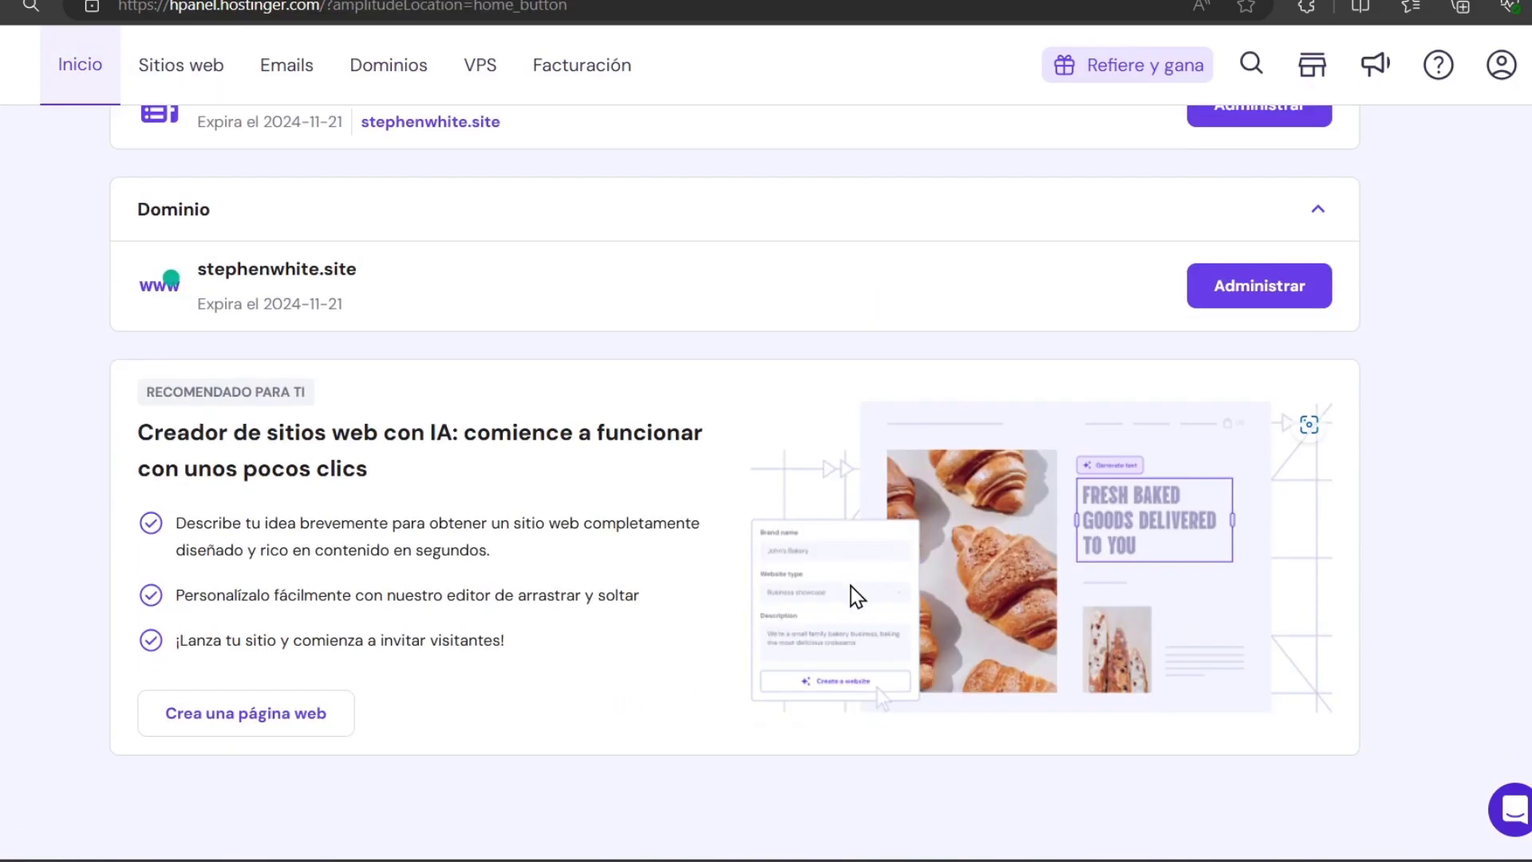
{"action": "scroll", "coordinate": [857, 594], "scroll_direction": "up", "scroll_amount": 5}
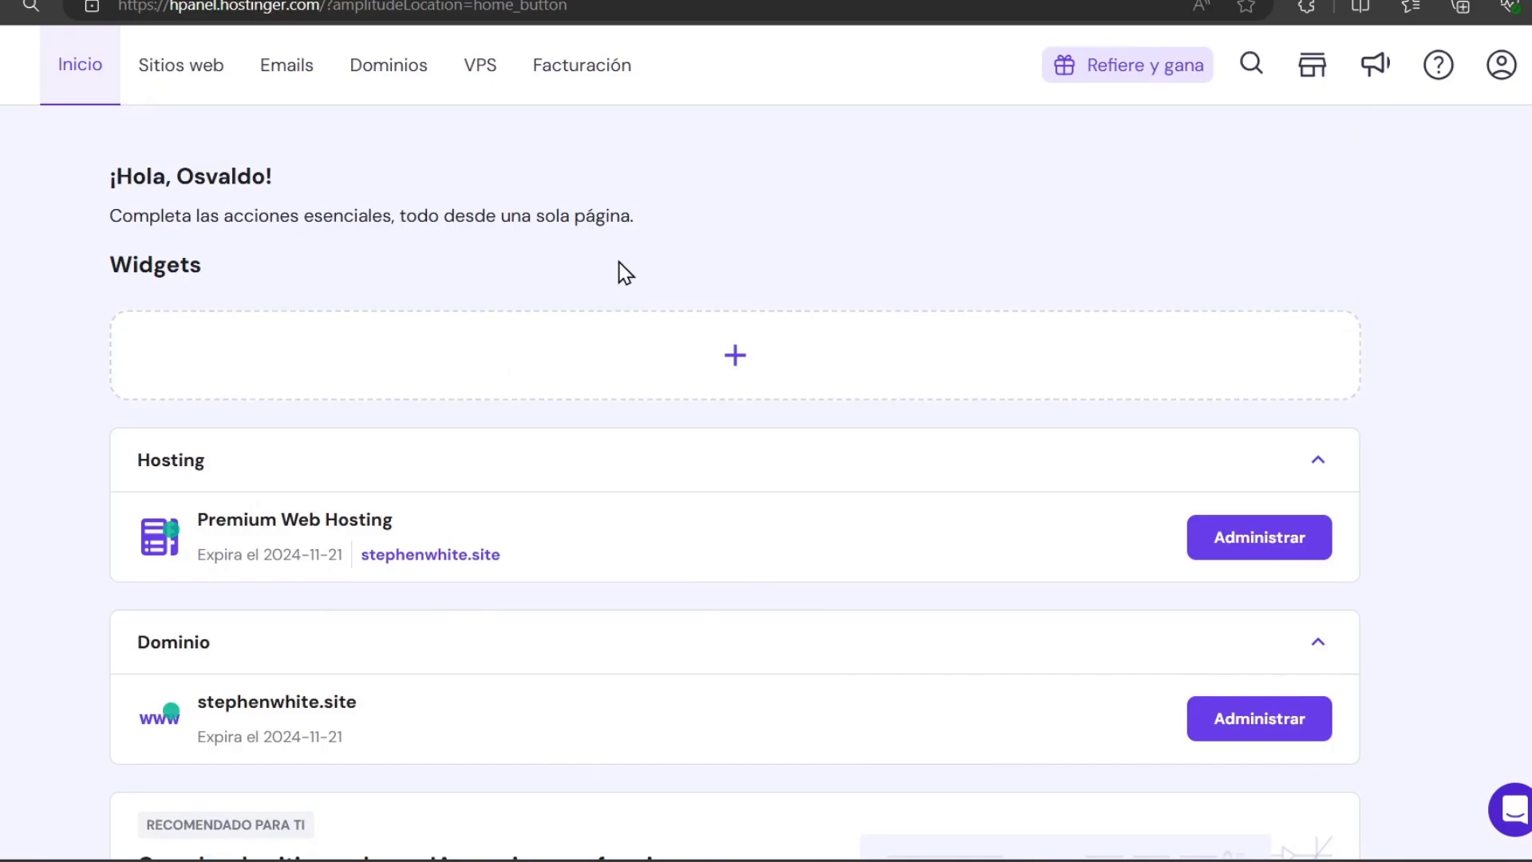
Open live.com in a new tab and click Confirmar in Hostinger's 'Confirma la transferencia' email
{"action": "key", "text": "ctrl+t"}
{"action": "type", "text": "live.com"}
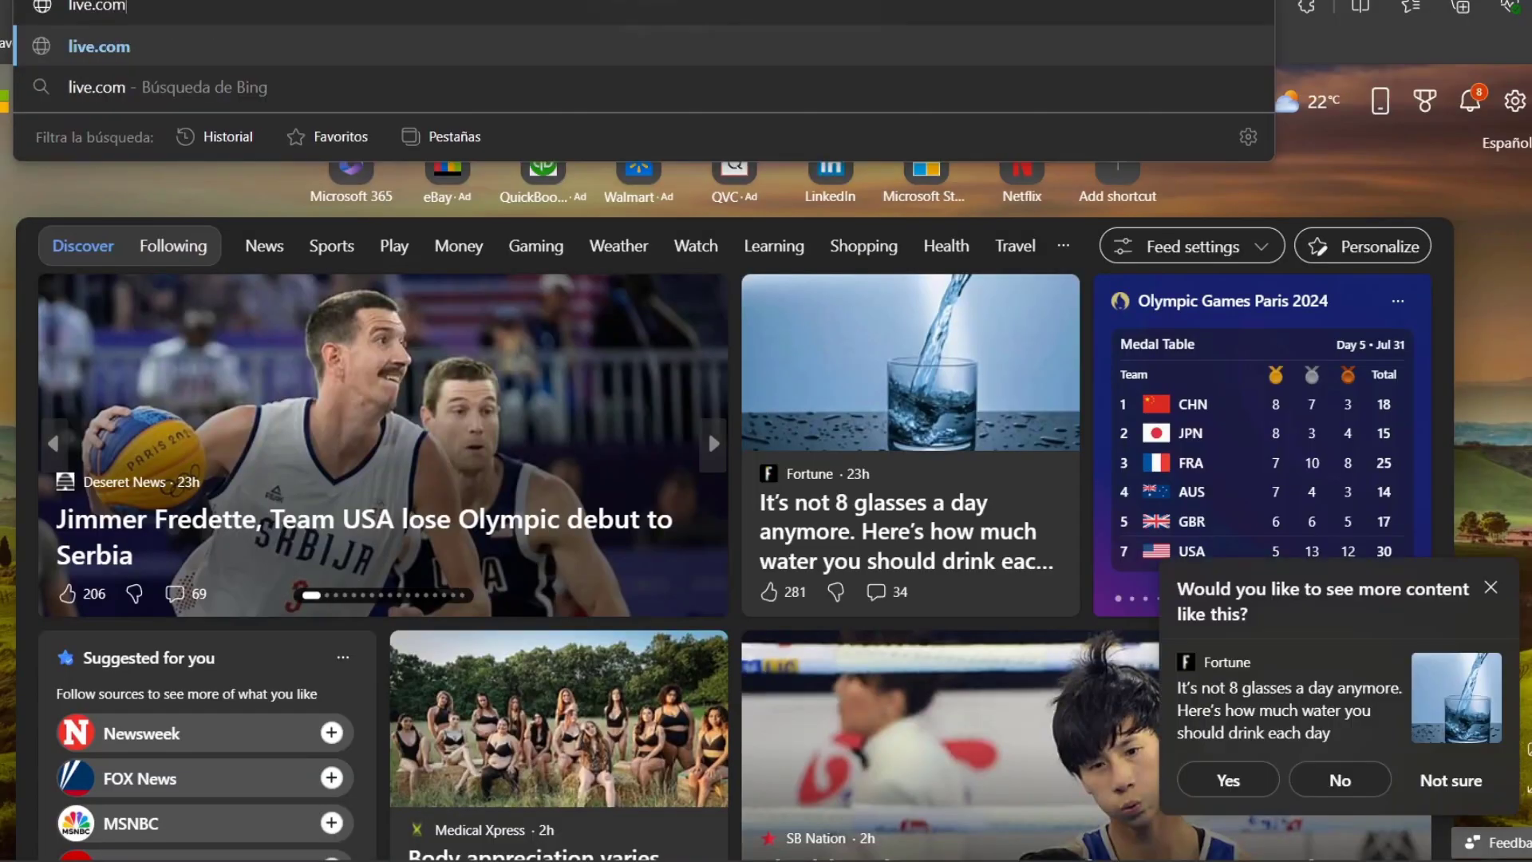
{"action": "key", "text": "Return"}
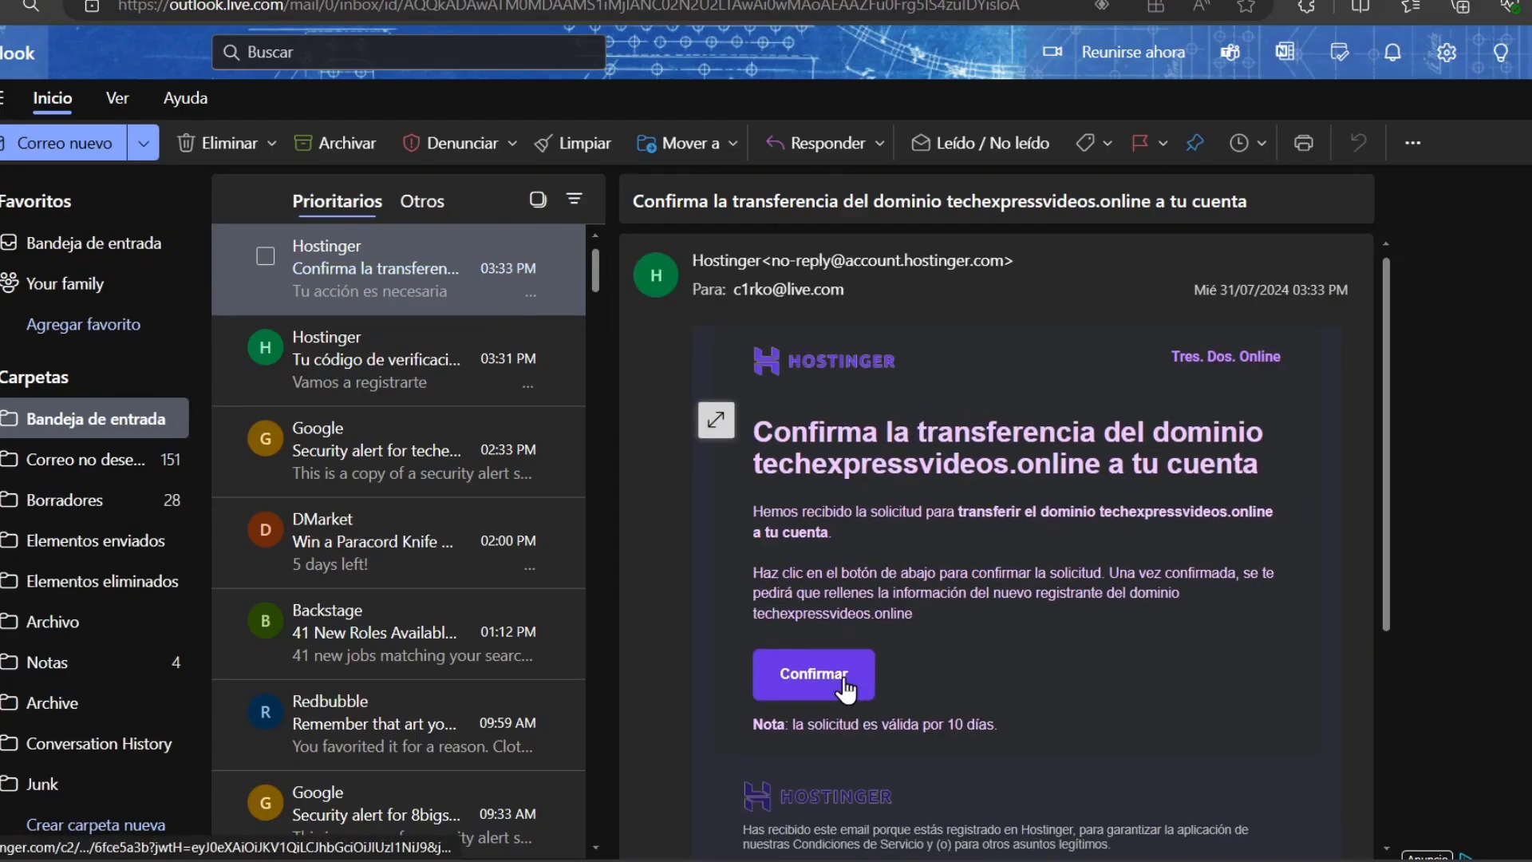
{"action": "left_click", "coordinate": [840, 672]}
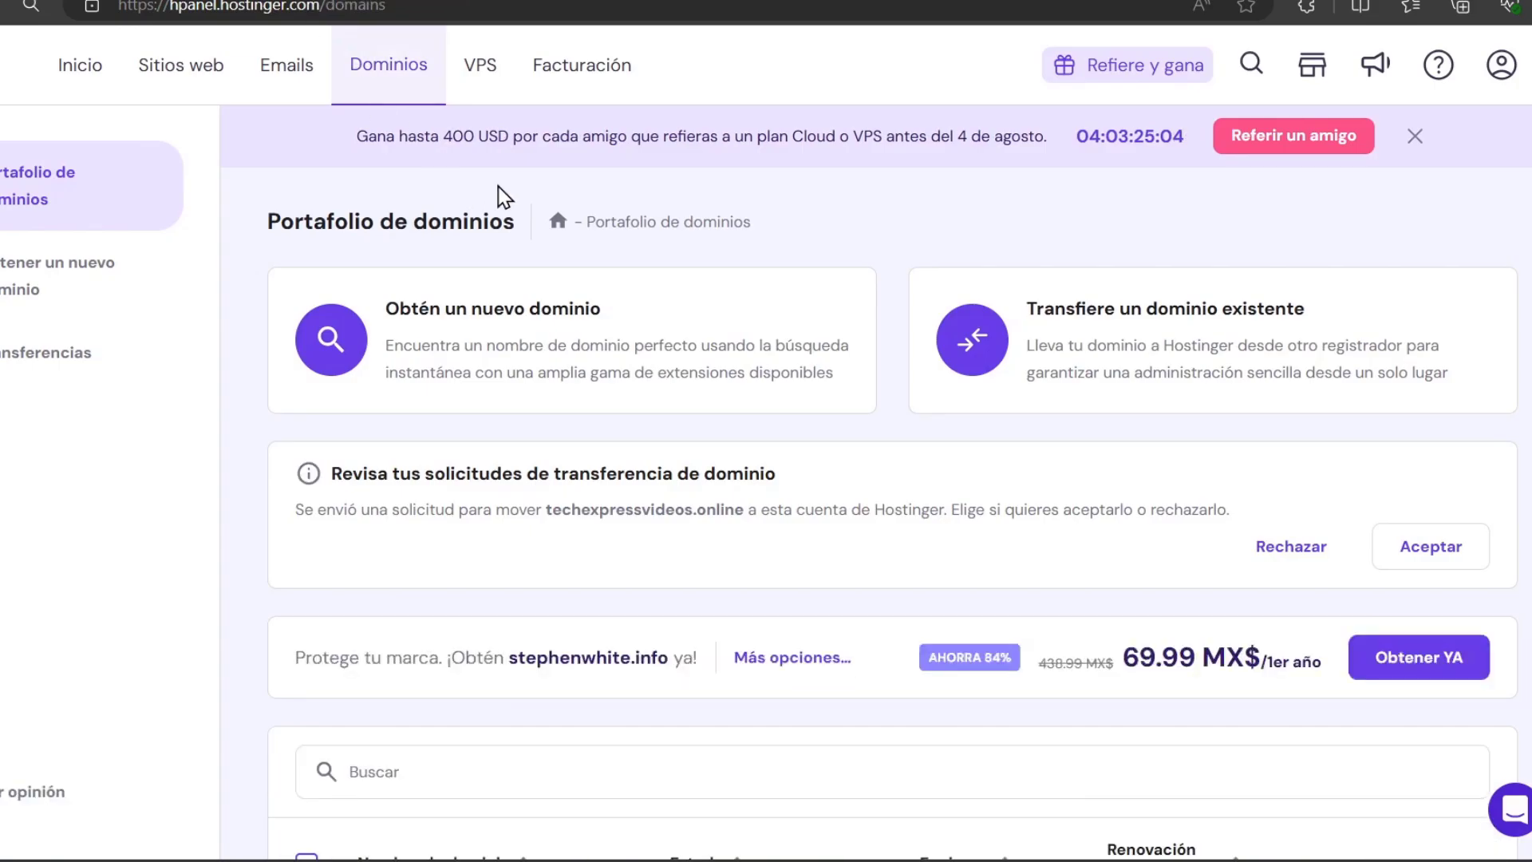
{"action": "scroll", "coordinate": [722, 403], "scroll_direction": "down", "scroll_amount": 3}
{"action": "scroll", "coordinate": [735, 419], "scroll_direction": "up", "scroll_amount": 3}
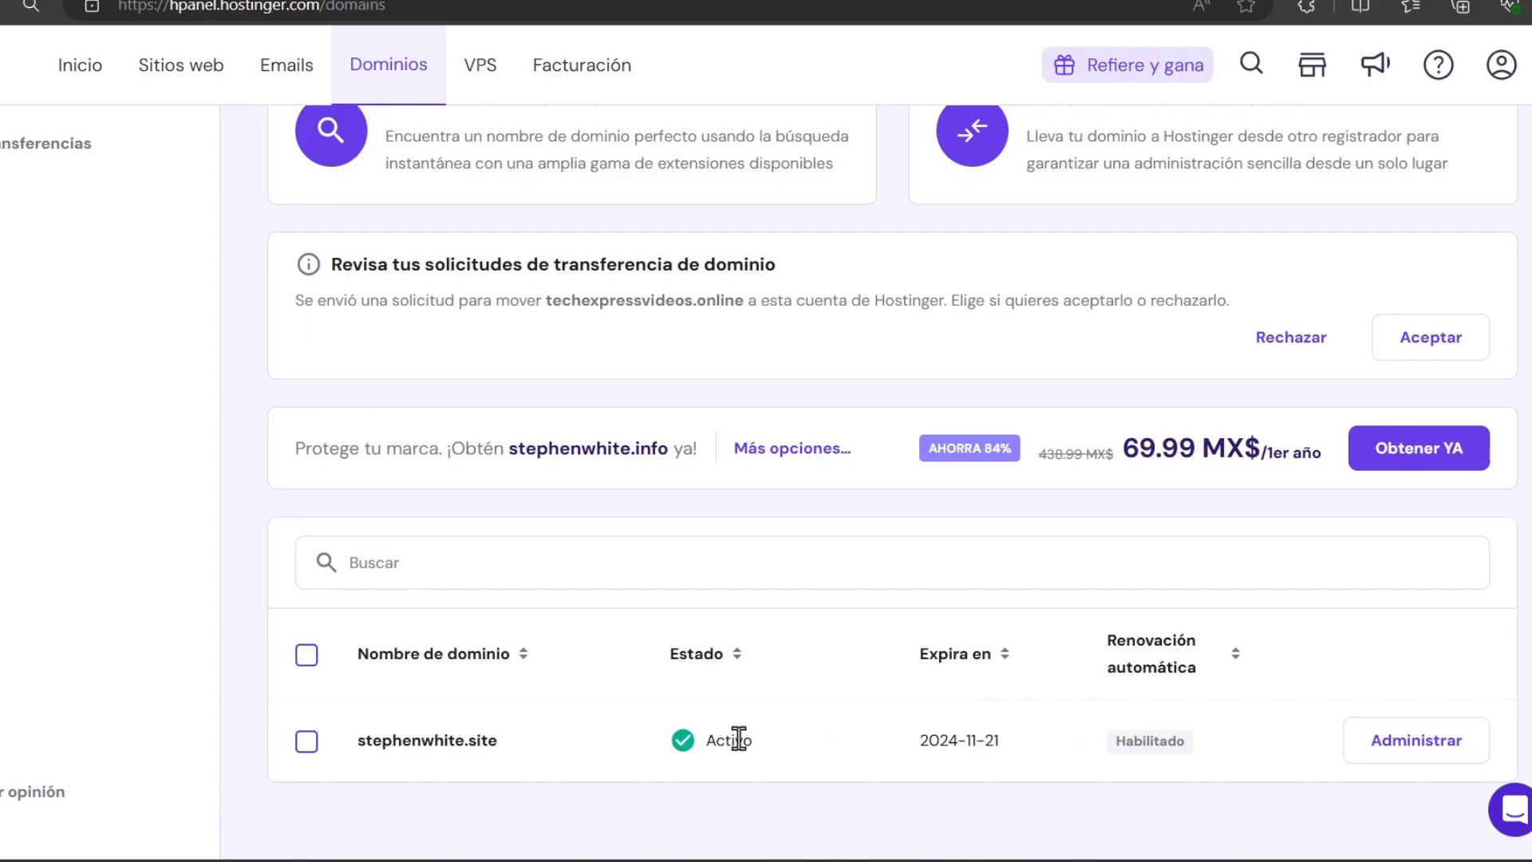
{"action": "scroll", "coordinate": [490, 618], "scroll_direction": "up", "scroll_amount": 3}
{"action": "left_click", "coordinate": [113, 366]}
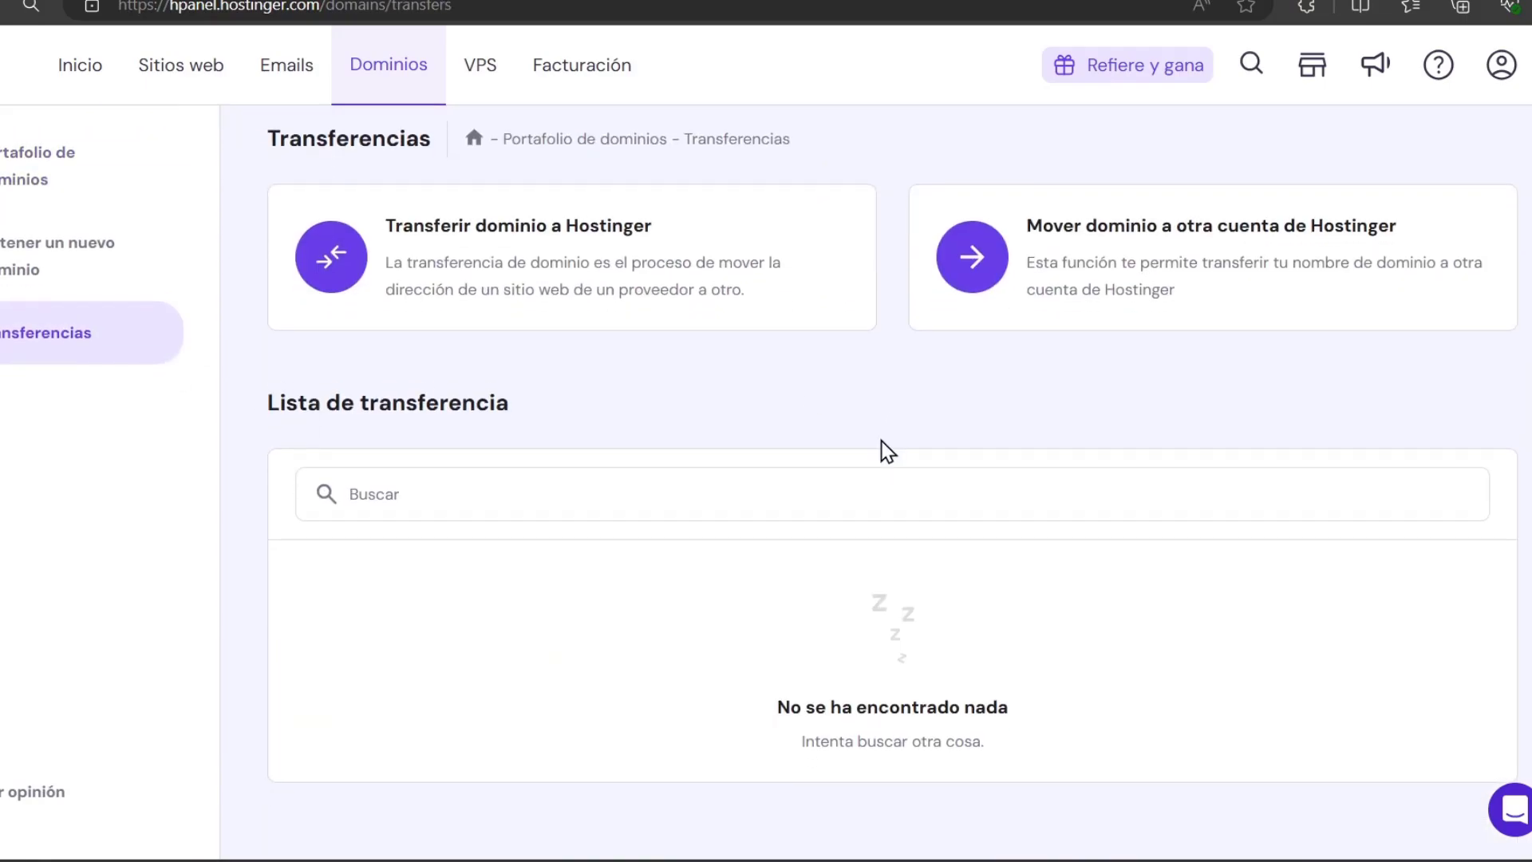
{"action": "left_click", "coordinate": [29, 10]}
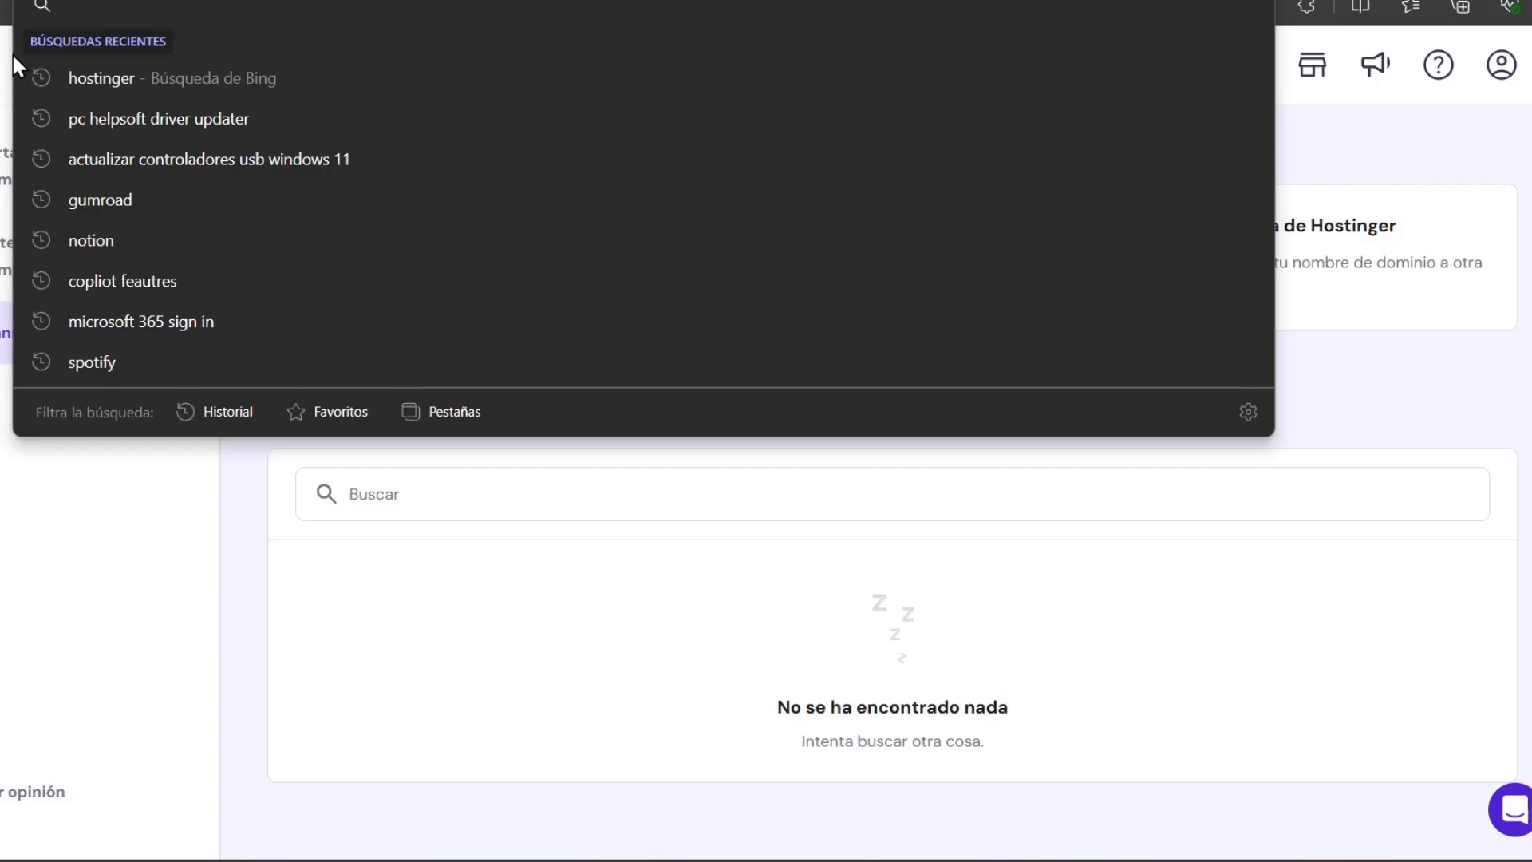
{"action": "key", "text": "Return"}
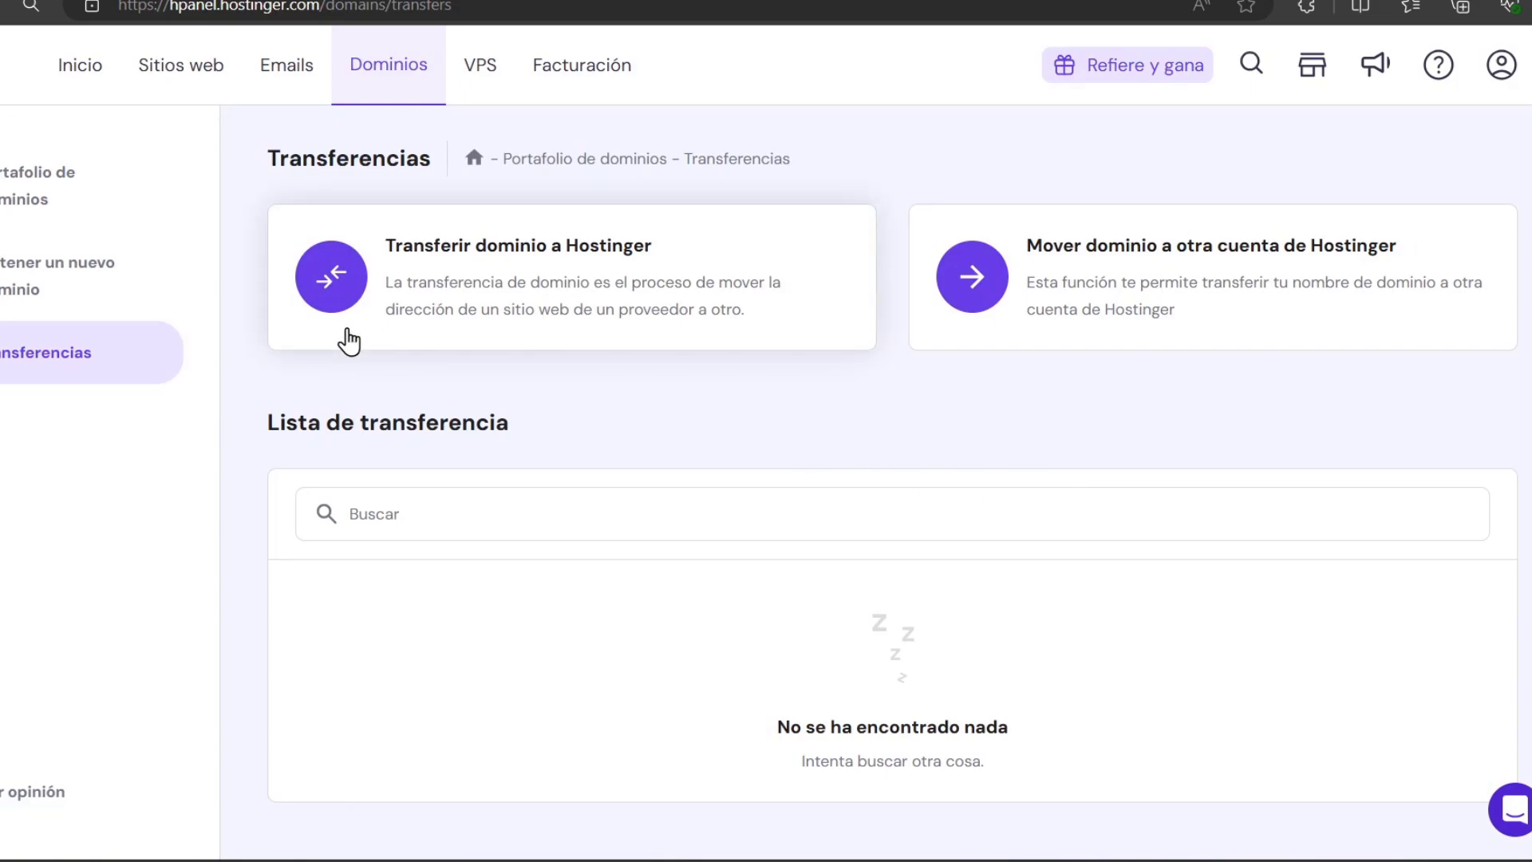
{"action": "left_click", "coordinate": [401, 90]}
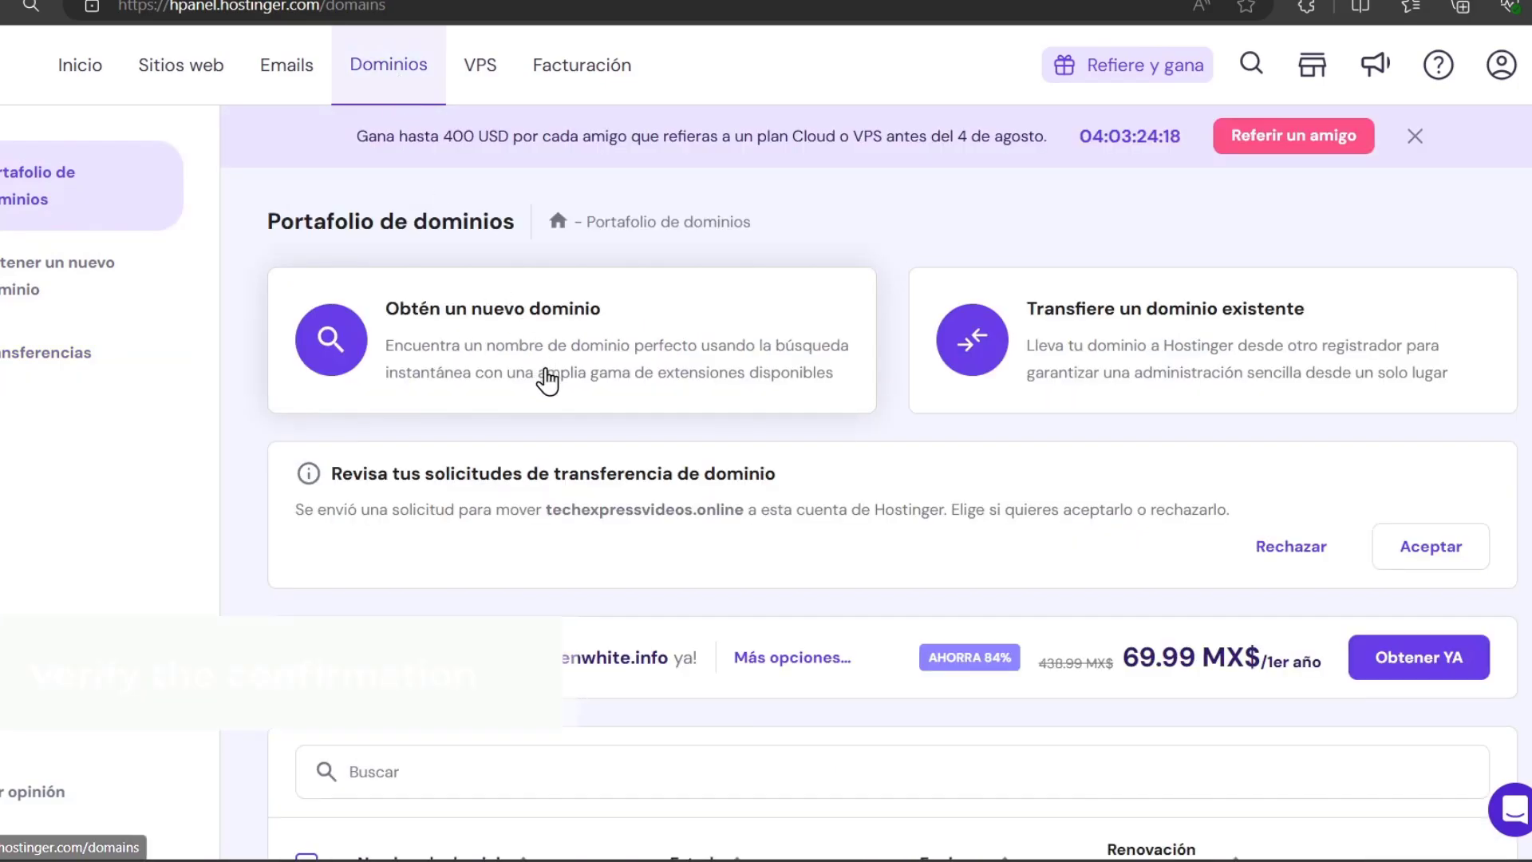
{"action": "scroll", "coordinate": [547, 380], "scroll_direction": "down", "scroll_amount": 3}
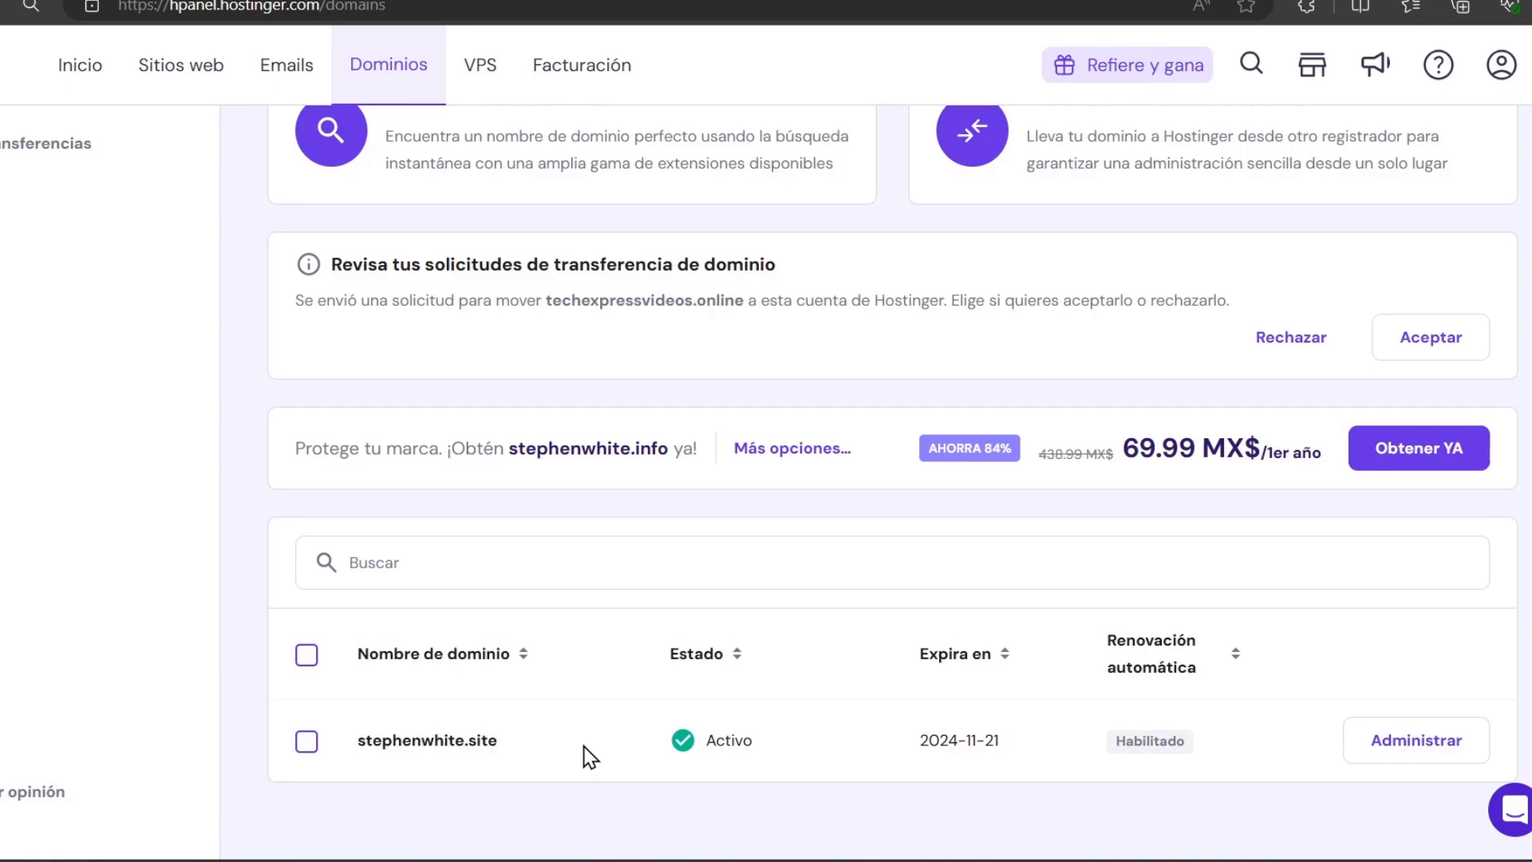
{"action": "scroll", "coordinate": [590, 757], "scroll_direction": "up", "scroll_amount": 3}
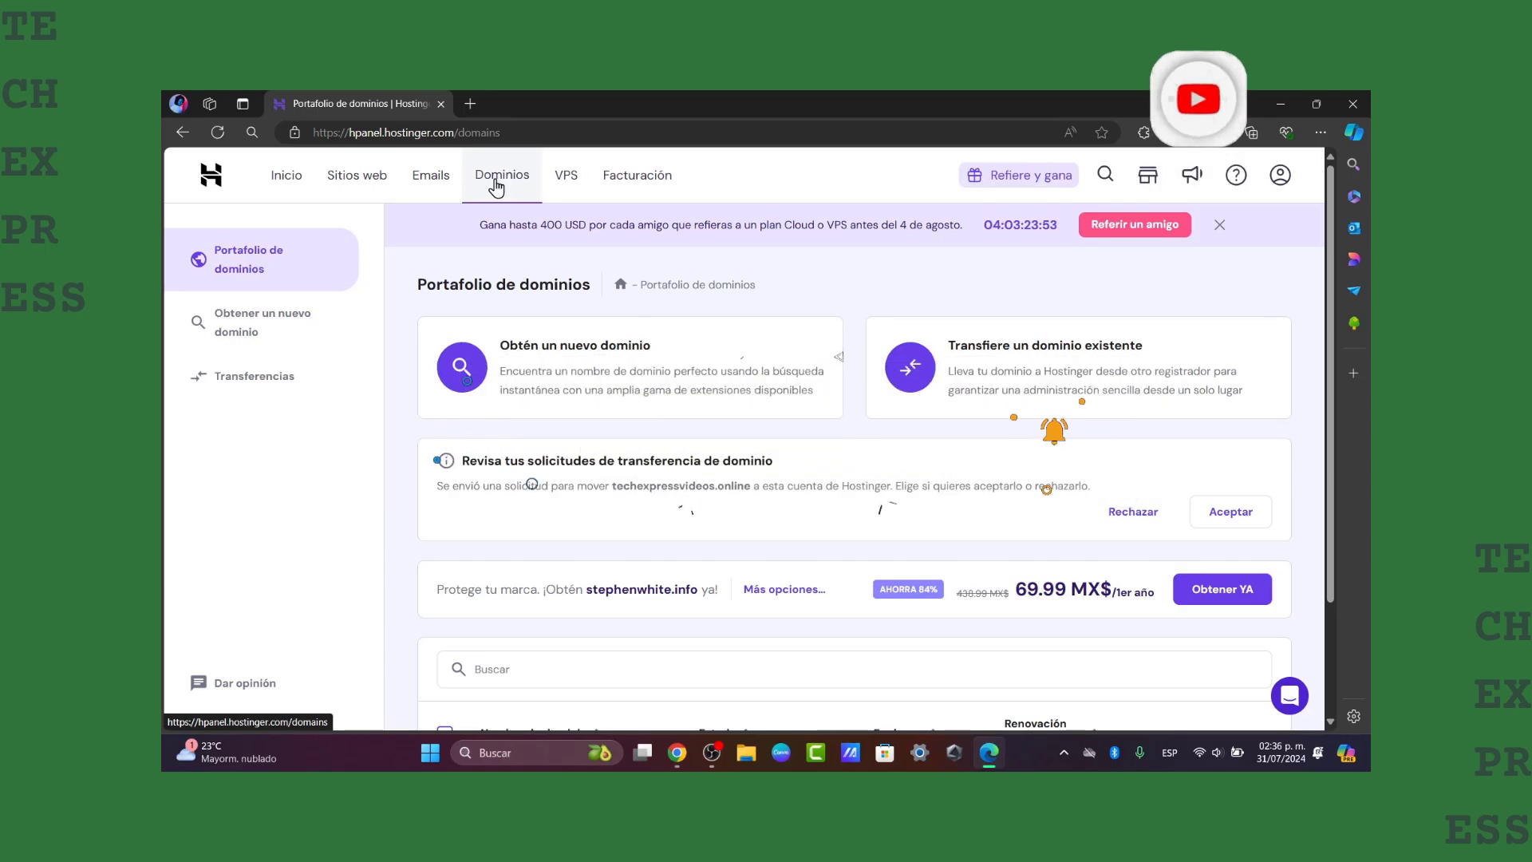
Open the Transferencias page under Dominios, confirming its transfer list is still empty
{"action": "left_click", "coordinate": [308, 318]}
{"action": "left_click", "coordinate": [263, 381]}
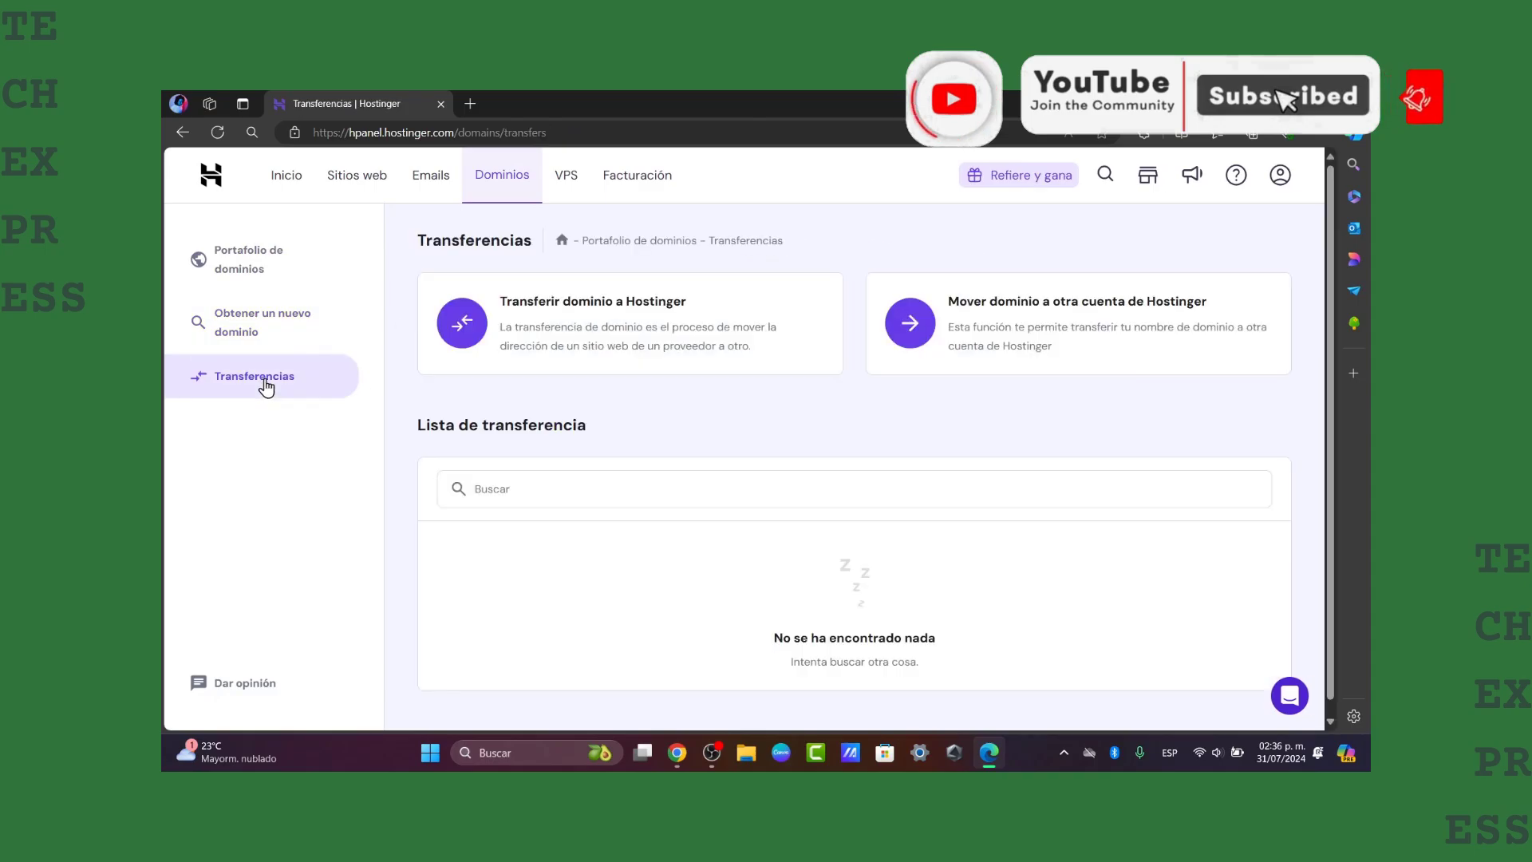